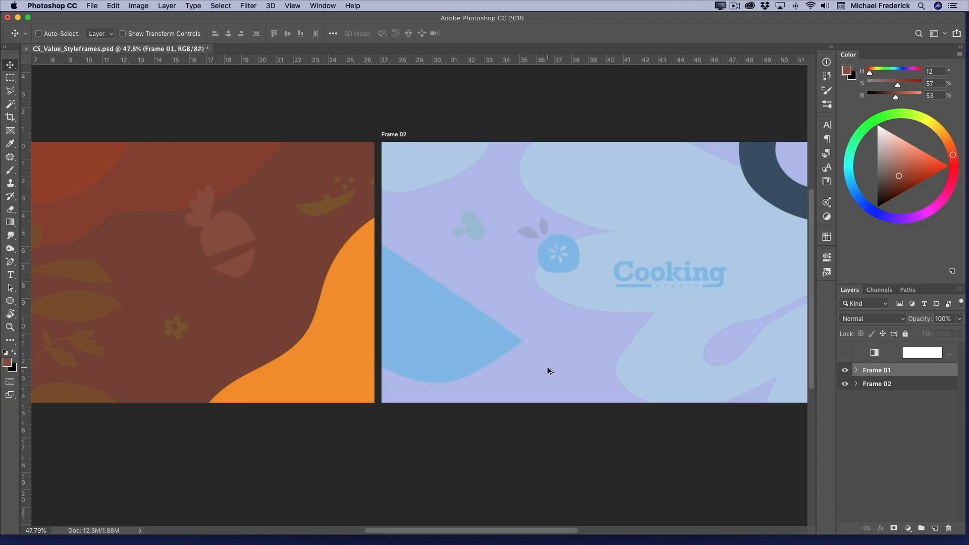
# - Examine the contrast between the shapes and backgrounds in Frame 01 and Frame 02, focusing on Frame 01
pyautogui.scroll(-4, 549, 371)
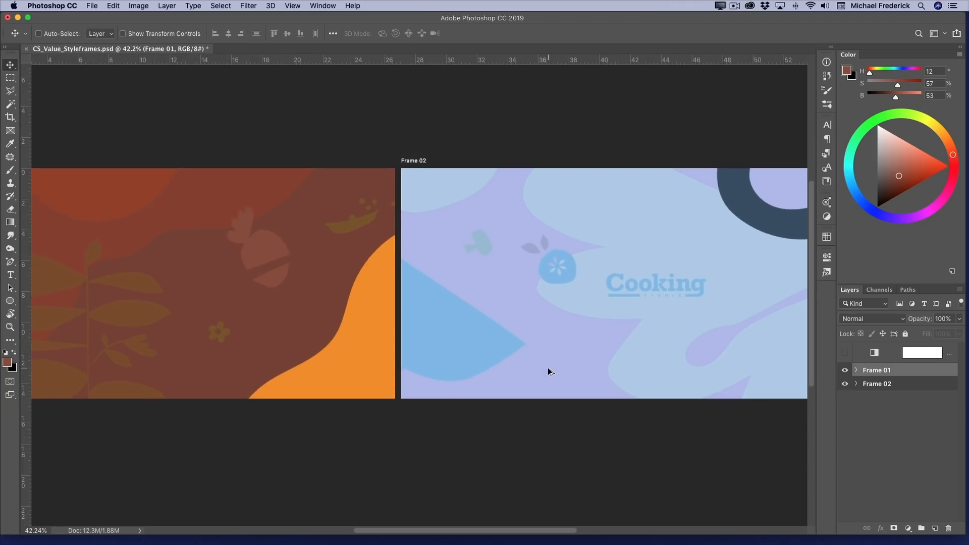
pyautogui.scroll(-3, 549, 371)
pyautogui.scroll(4, 549, 371)
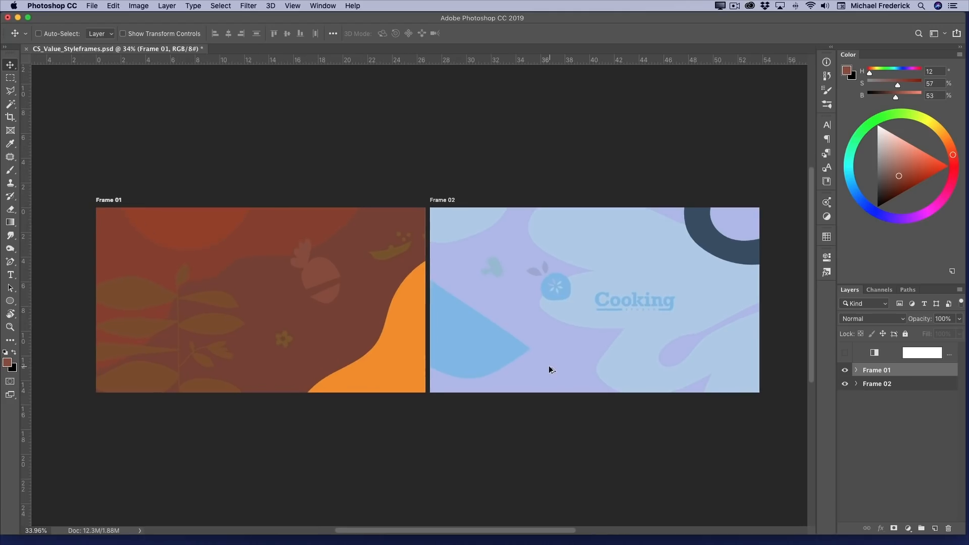
pyautogui.moveTo(543, 363); pyautogui.dragTo(557, 364)
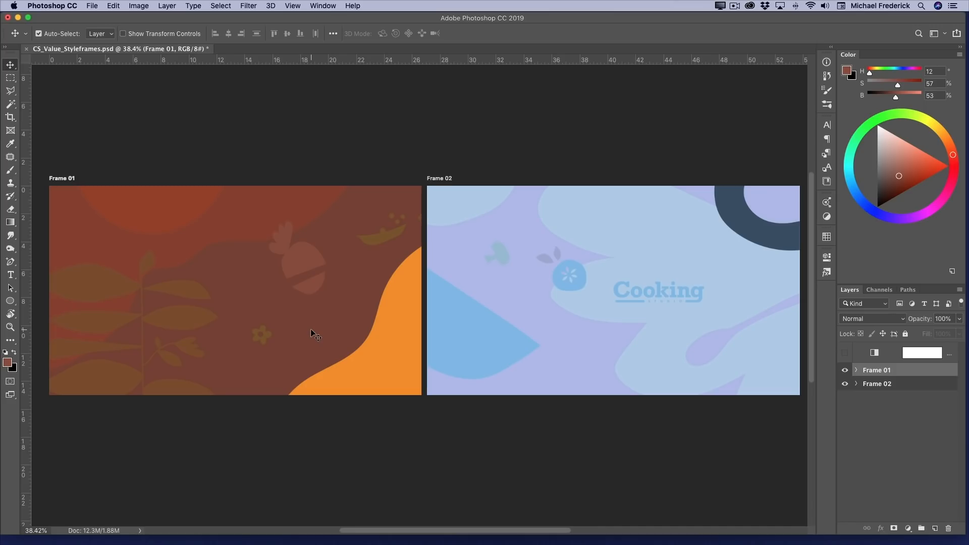
pyautogui.press('super')
pyautogui.scroll(8, 306, 336)
pyautogui.moveTo(309, 335); pyautogui.dragTo(578, 372)
pyautogui.scroll(-4, 561, 362)
pyautogui.scroll(1, 560, 363)
pyautogui.moveTo(536, 331); pyautogui.dragTo(489, 326)
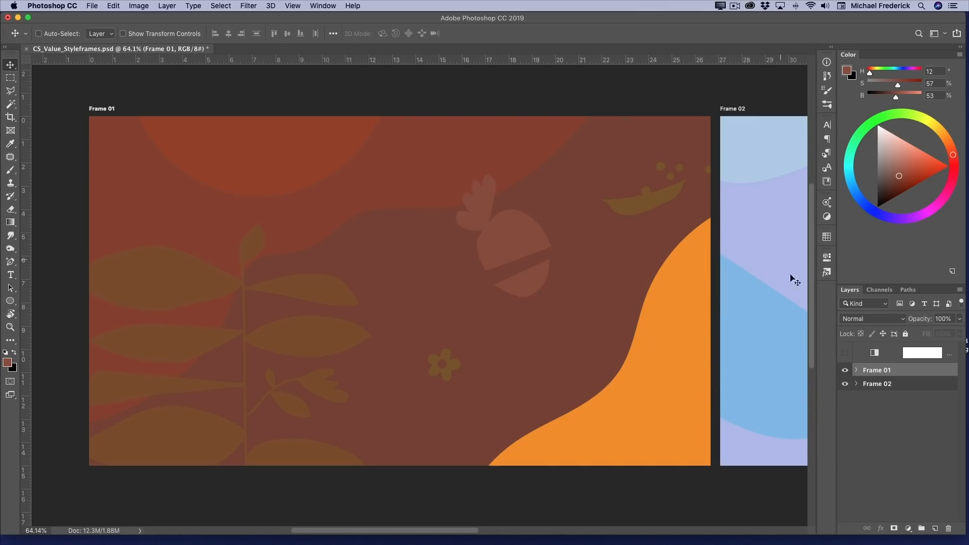
# - Widen the colour controls and set the foreground colour to a light orange with H 34, S 75, B 100
pyautogui.moveTo(836, 335); pyautogui.dragTo(586, 344)
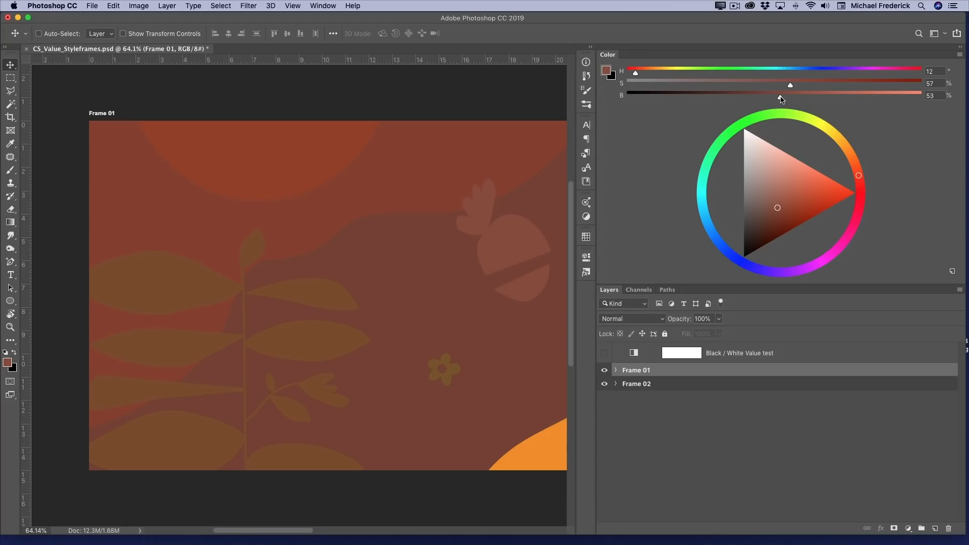
pyautogui.moveTo(781, 99); pyautogui.dragTo(782, 100)
pyautogui.moveTo(515, 242); pyautogui.dragTo(388, 220)
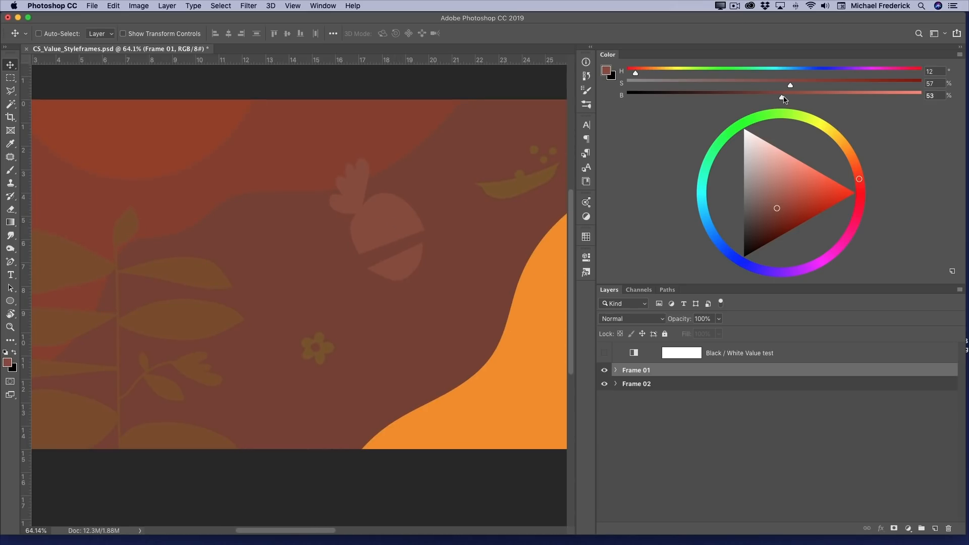
pyautogui.moveTo(785, 98); pyautogui.dragTo(926, 100)
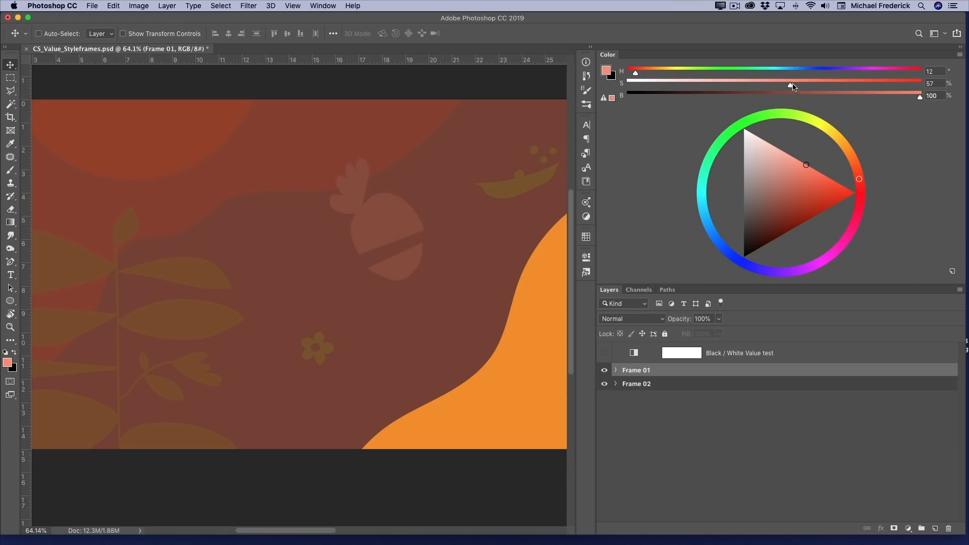
pyautogui.moveTo(794, 88); pyautogui.dragTo(819, 88)
pyautogui.moveTo(637, 74)
pyautogui.mouseDown()
pyautogui.moveTo(672, 78)
pyautogui.moveTo(655, 76)
pyautogui.mouseUp()
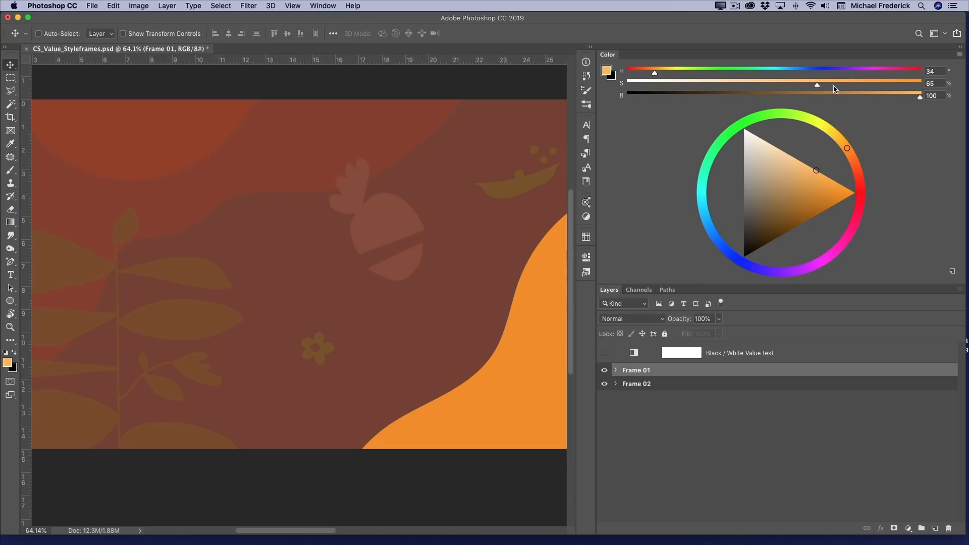
pyautogui.click(934, 82)
pyautogui.write('75')
# - Fill the veggie 02 shape in Frame 01 with the light orange foreground colour
pyautogui.rightClick(367, 225)
pyautogui.click(368, 226)
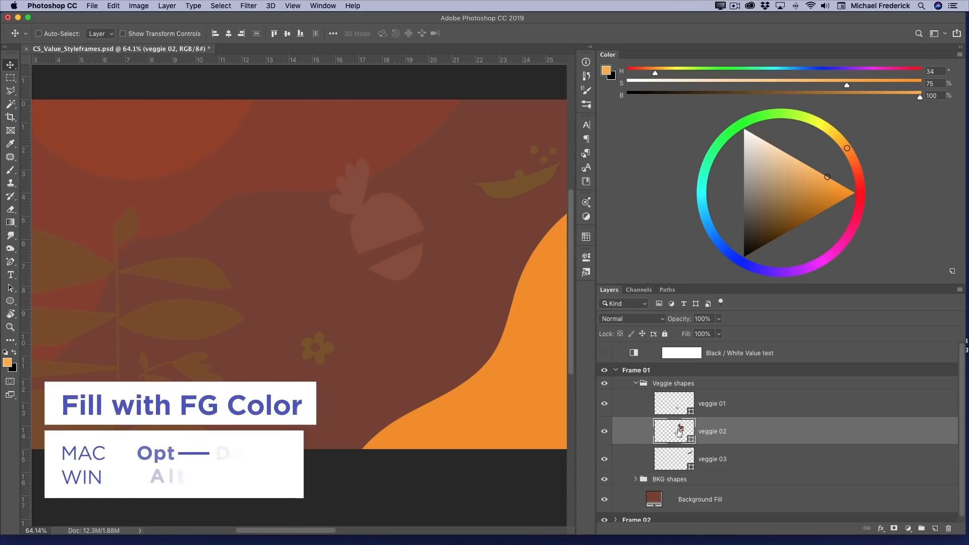
pyautogui.hotkey('alt', 'BackSpace')
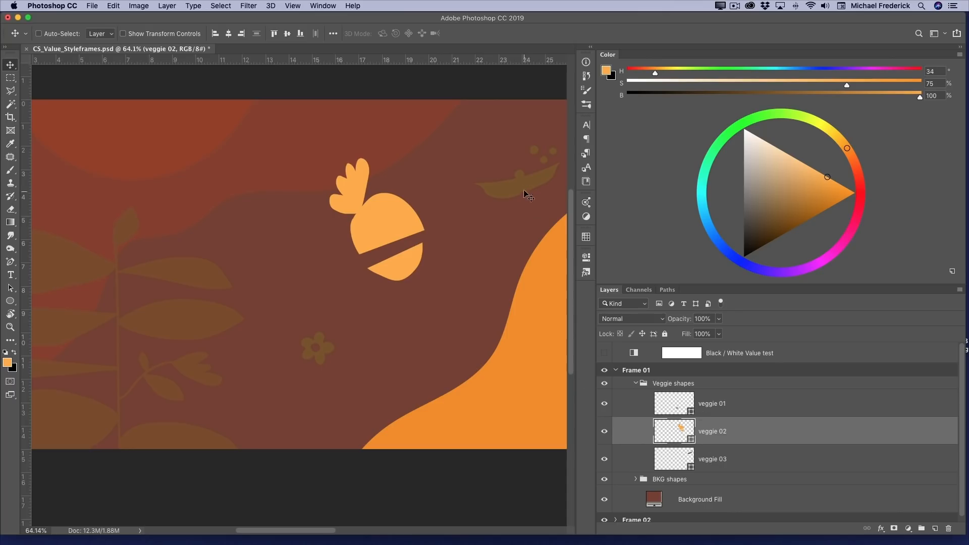
# - Change the foreground colour to red-orange H 19, S 80, B 100 and fill the veggie 03 pea pod with it
pyautogui.click(664, 410)
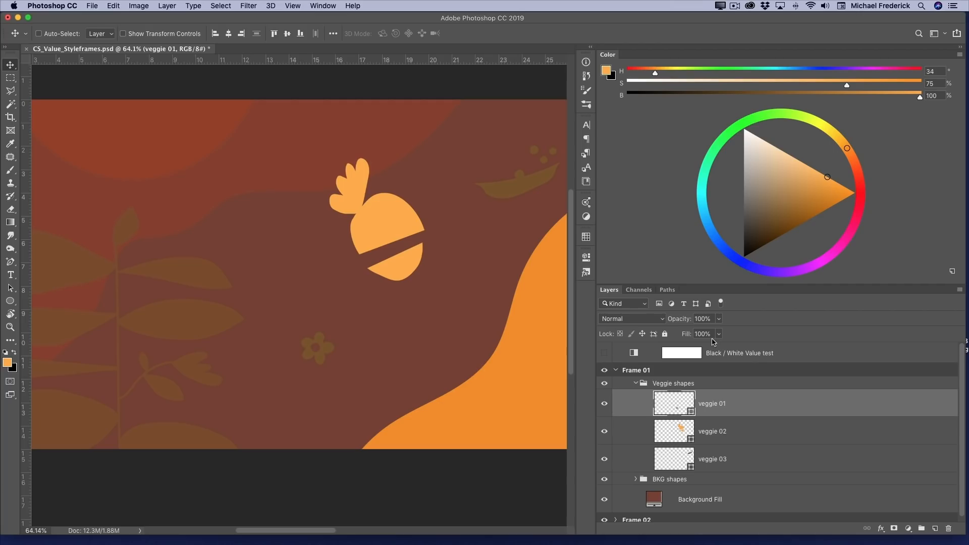
pyautogui.moveTo(846, 148); pyautogui.dragTo(856, 166)
pyautogui.moveTo(827, 176); pyautogui.dragTo(833, 179)
pyautogui.keyDown('super'); pyautogui.click(530, 190); pyautogui.keyUp('super')
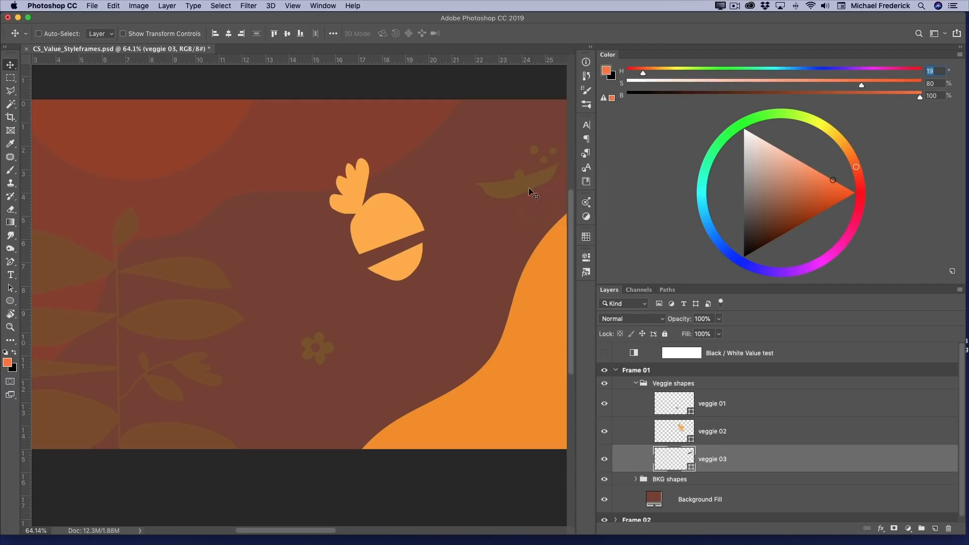
pyautogui.hotkey('alt', 'BackSpace')
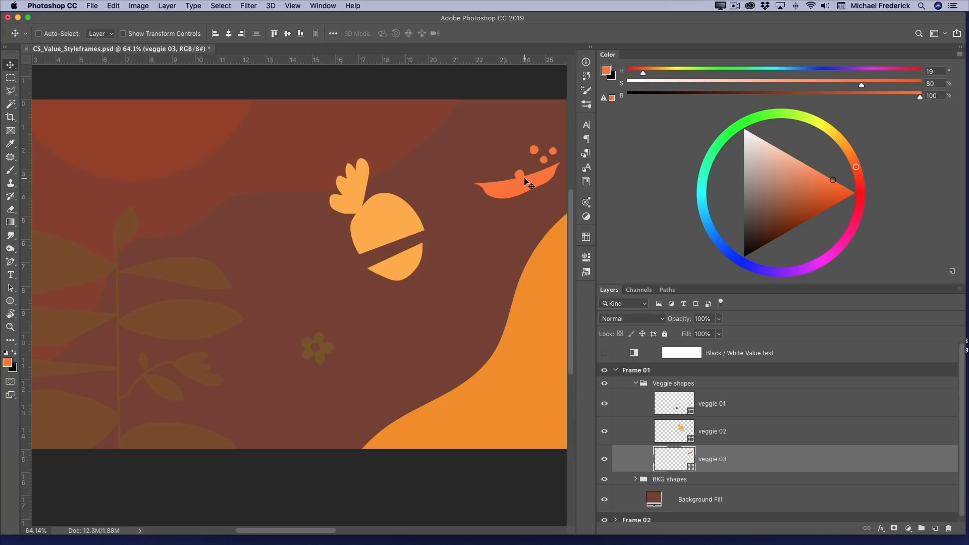
# - Fill the small flower shape in Frame 01 with an orange of H 22, S 76, B 100
pyautogui.rightClick(326, 351)
pyautogui.click(356, 347)
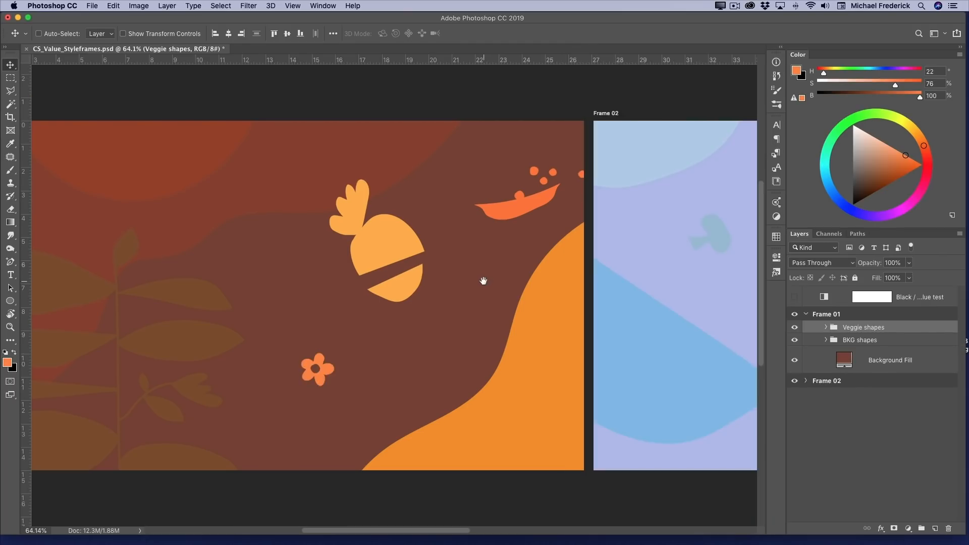
pyautogui.moveTo(484, 280); pyautogui.dragTo(590, 246)
pyautogui.moveTo(599, 265); pyautogui.dragTo(584, 277)
pyautogui.press('super+r')
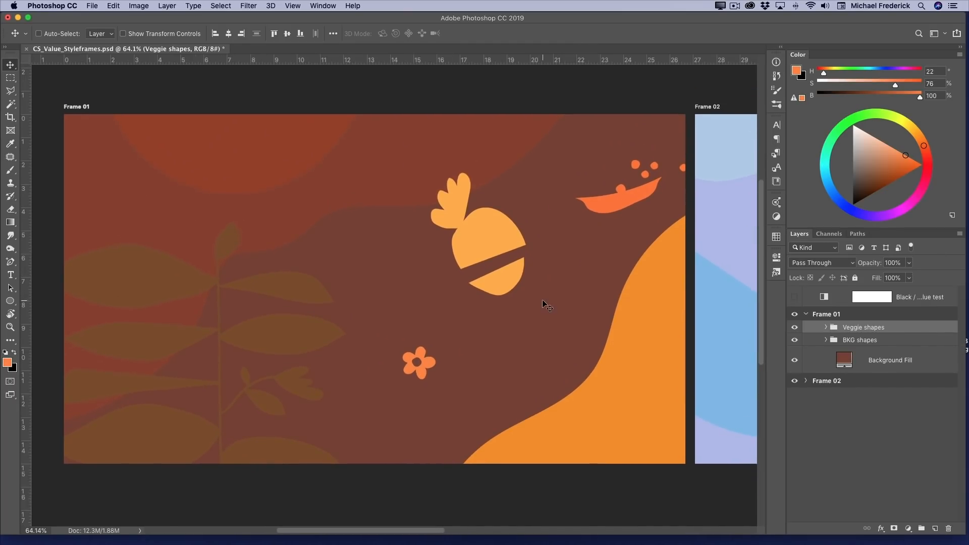
# - Add a Black & White adjustment layer in Frame 01 and try to move it above the artboard
pyautogui.click(908, 528)
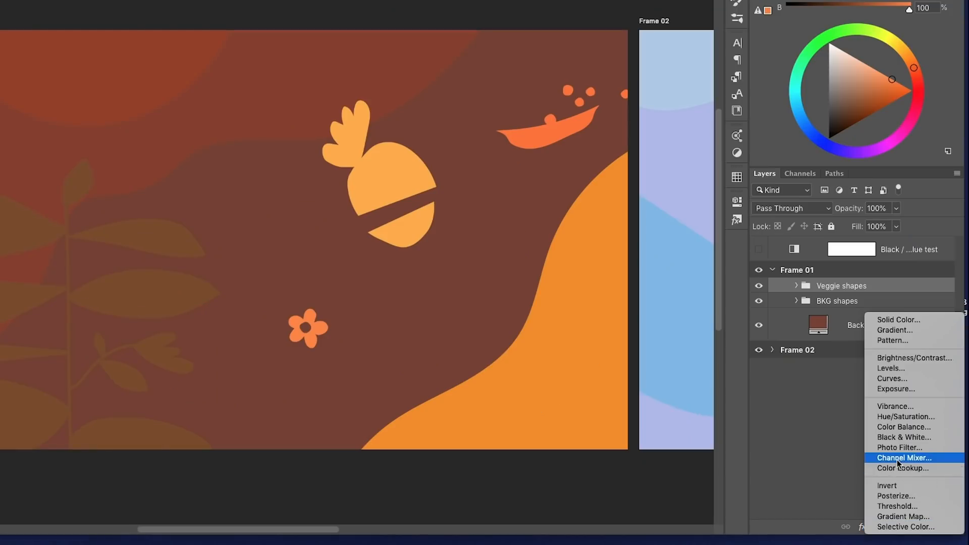
pyautogui.click(899, 437)
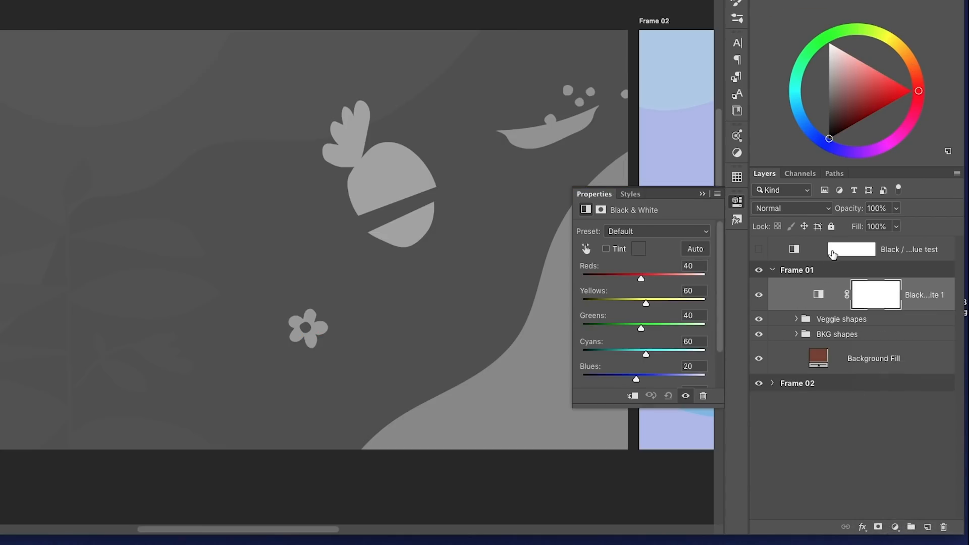
pyautogui.moveTo(815, 301); pyautogui.dragTo(811, 260)
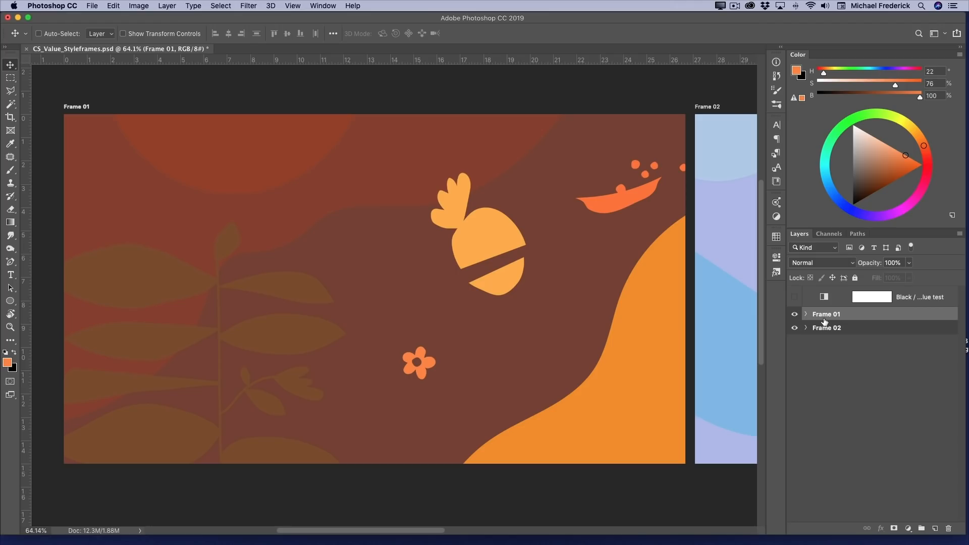
# - Show and hide the Black / White Value test layer to compare the greyscale values of Frame 01's vegetables and background
pyautogui.click(796, 298)
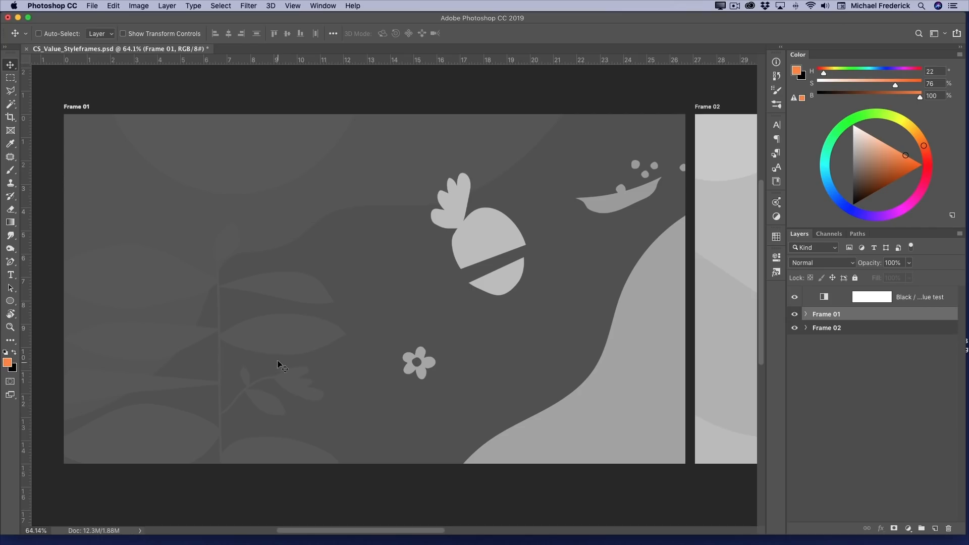
pyautogui.click(794, 297)
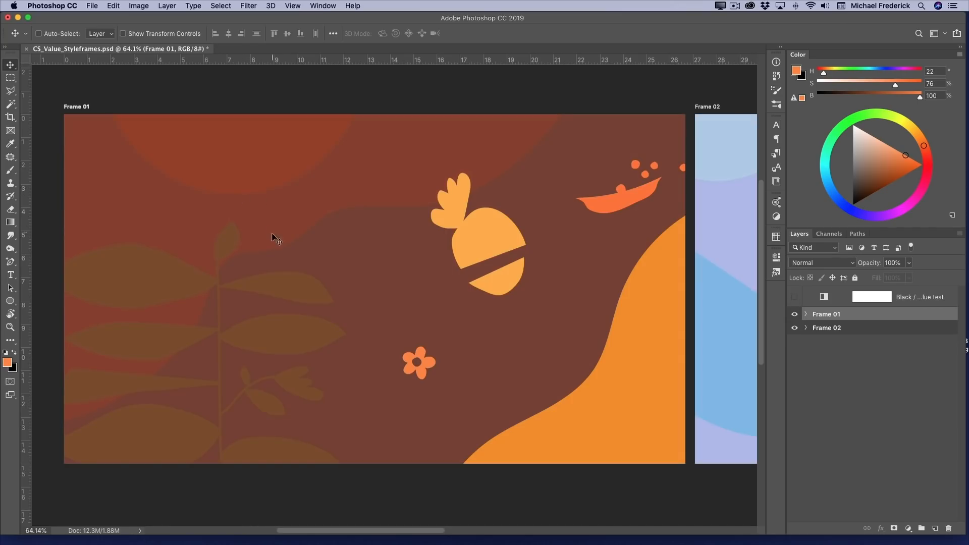
pyautogui.moveTo(259, 178); pyautogui.dragTo(281, 214)
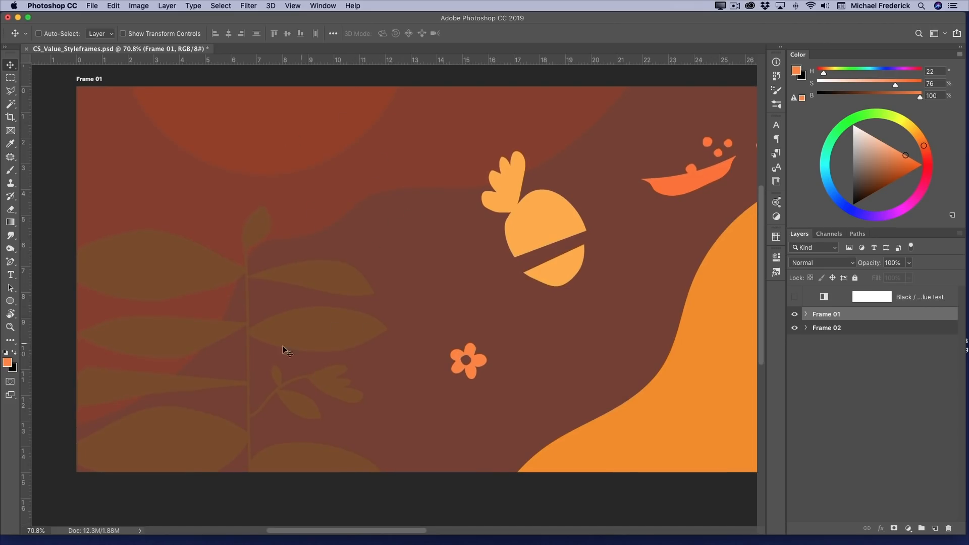
pyautogui.moveTo(521, 378); pyautogui.dragTo(282, 360)
pyautogui.moveTo(351, 385); pyautogui.dragTo(467, 422)
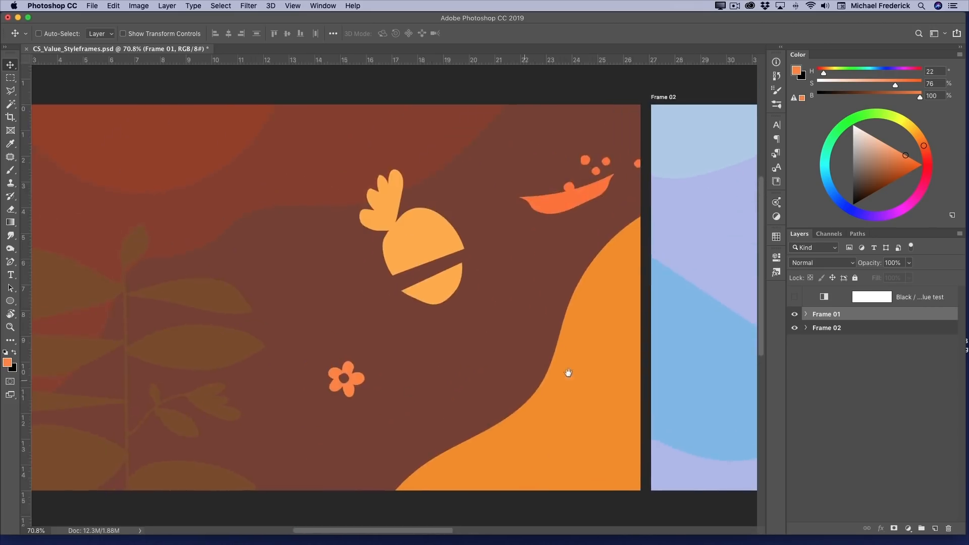
pyautogui.scroll(-3, 570, 389)
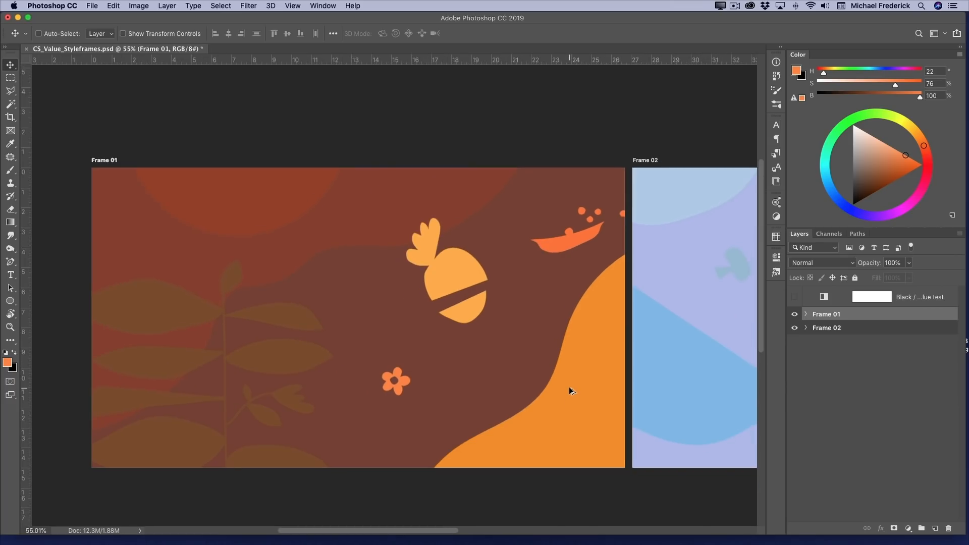
pyautogui.scroll(-2, 554, 402)
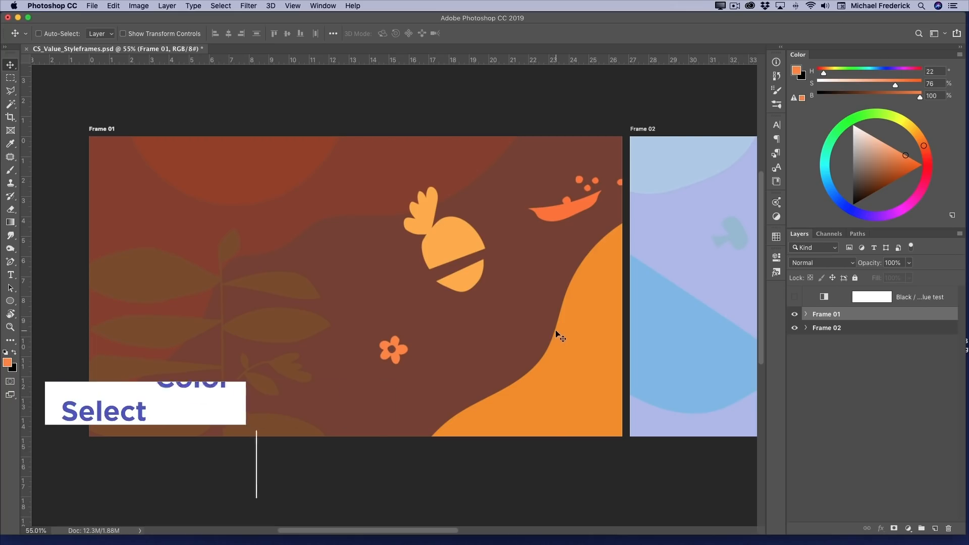
# - Sample the brown of the leaves in Frame 01 as the foreground colour and expand the Frame 01 artboard's layers
pyautogui.press('i')
pyautogui.click(159, 271)
pyautogui.click(804, 314)
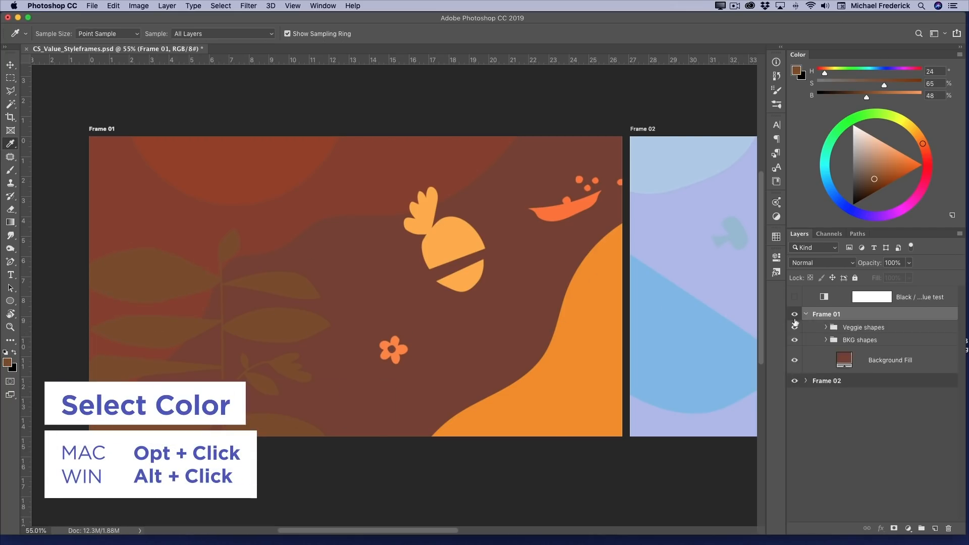
pyautogui.rightClick(575, 346)
pyautogui.press('Escape')
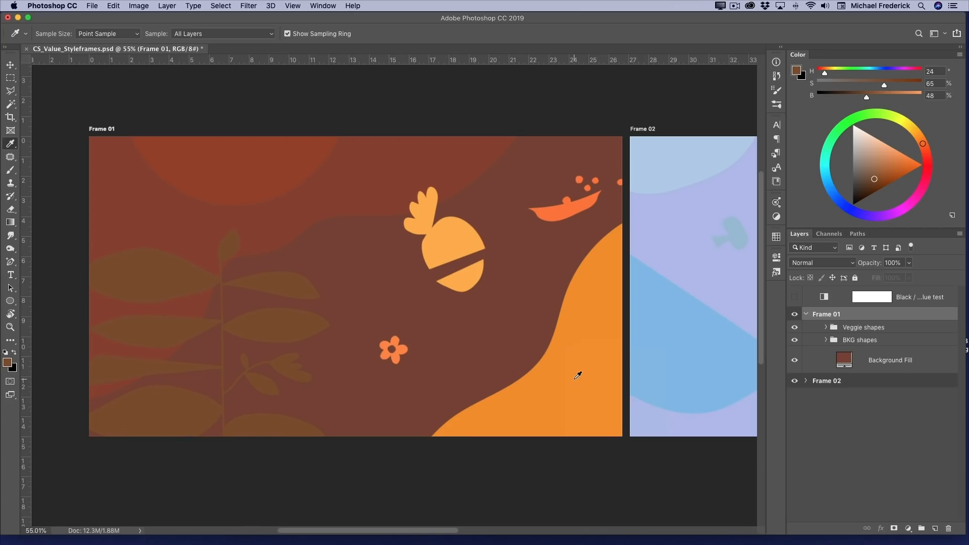
# - Fill shape 04, the large orange background shape in Frame 01's lower-right corner, with the sampled brown
pyautogui.rightClick(571, 359)
pyautogui.click(601, 385)
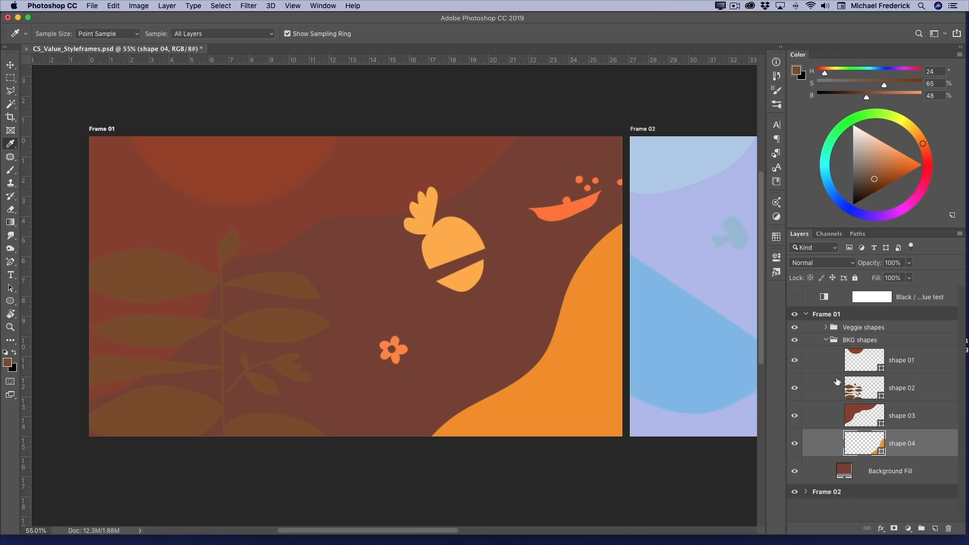
pyautogui.hotkey('shift', 'alt', 'BackSpace')
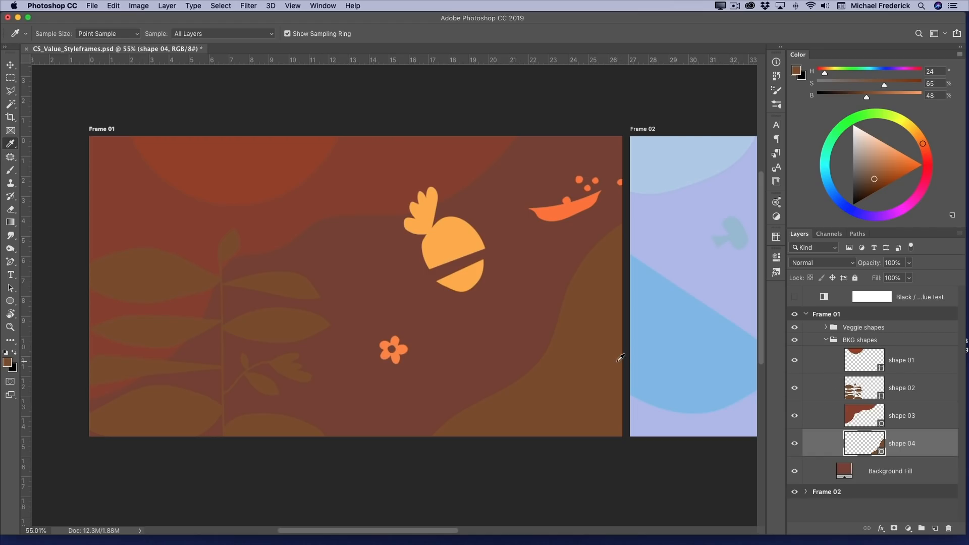
pyautogui.press('super+z')
pyautogui.press('v')
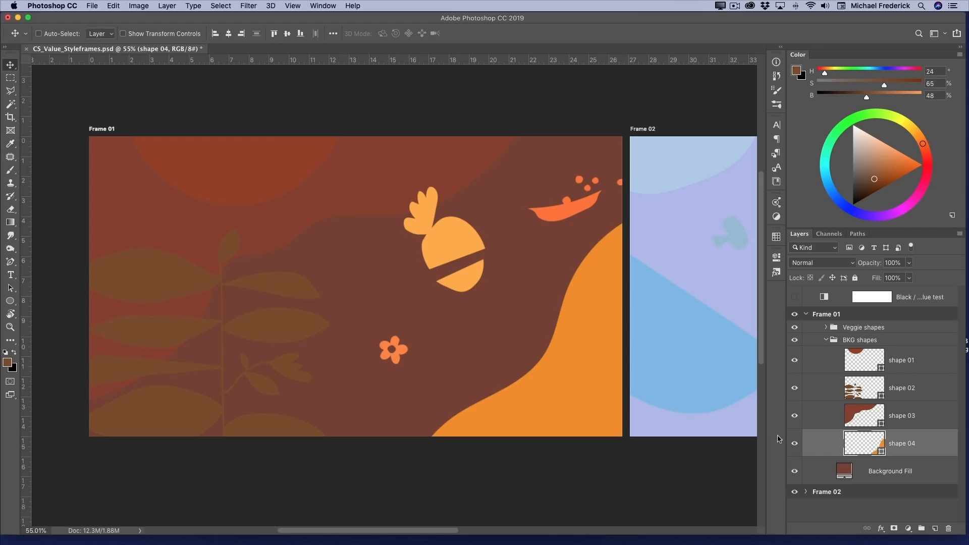
pyautogui.hotkey('shift', 'alt', 'BackSpace')
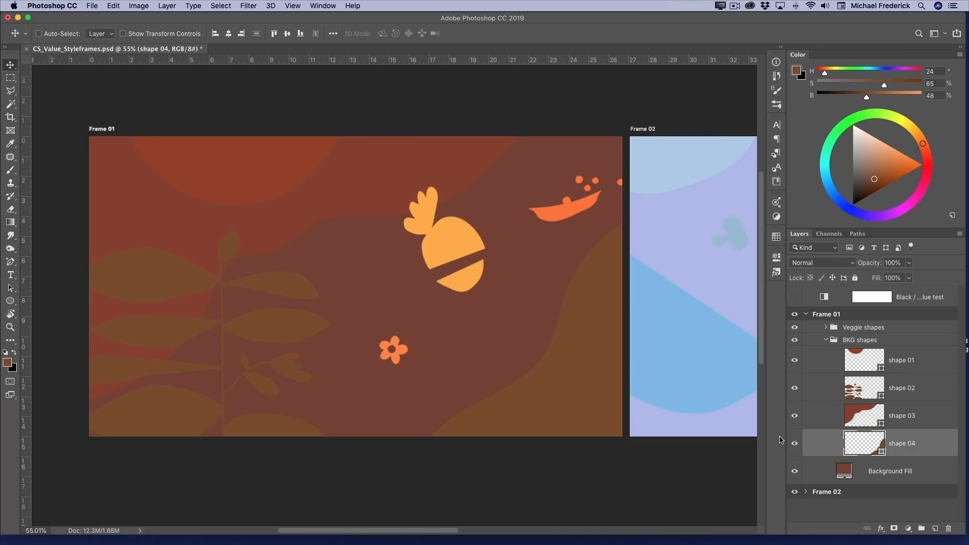
# - Check Frame 01's greyscale values with the Black / White Value test layer, restore the colours, and bring Frame 02 into view
pyautogui.click(796, 298)
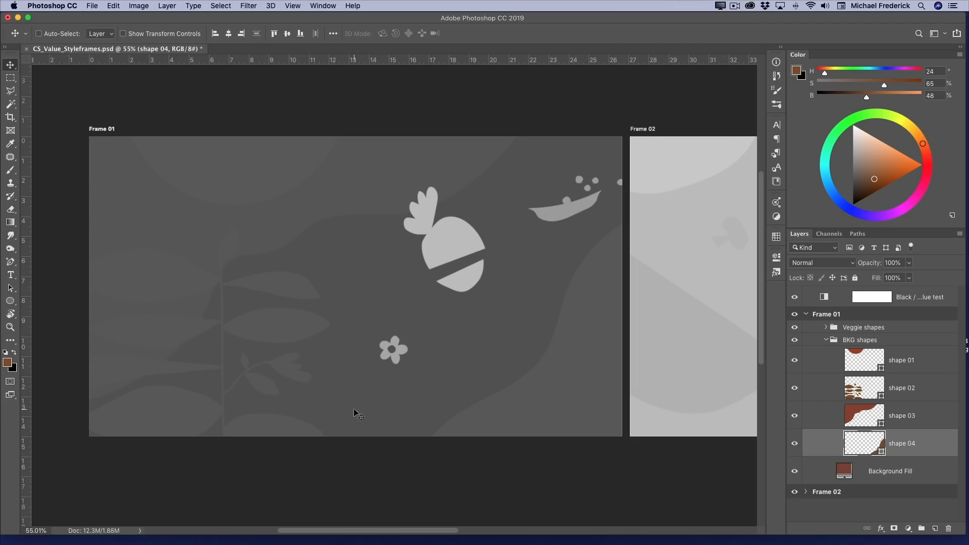
pyautogui.click(794, 297)
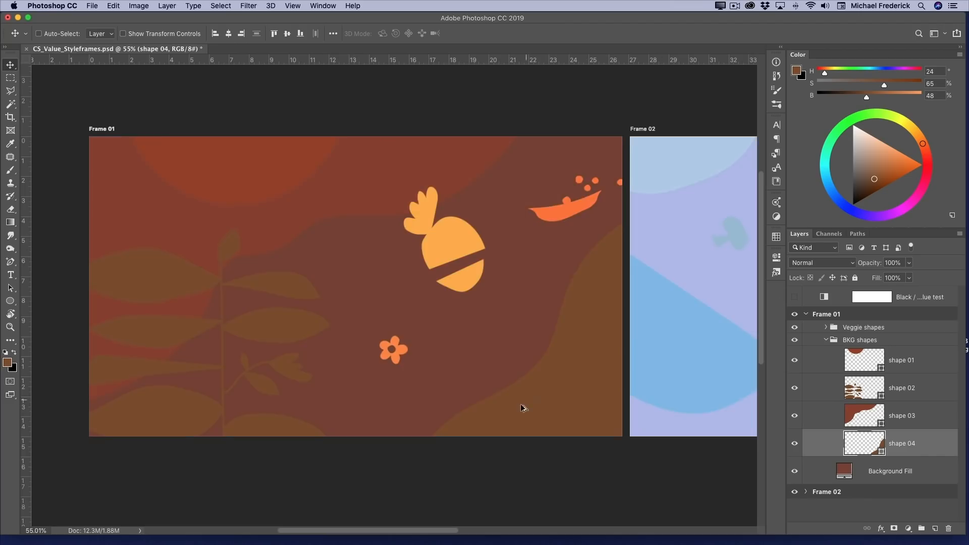
pyautogui.scroll(-2, 522, 407)
pyautogui.scroll(-1, 522, 408)
pyautogui.moveTo(531, 404); pyautogui.dragTo(402, 380)
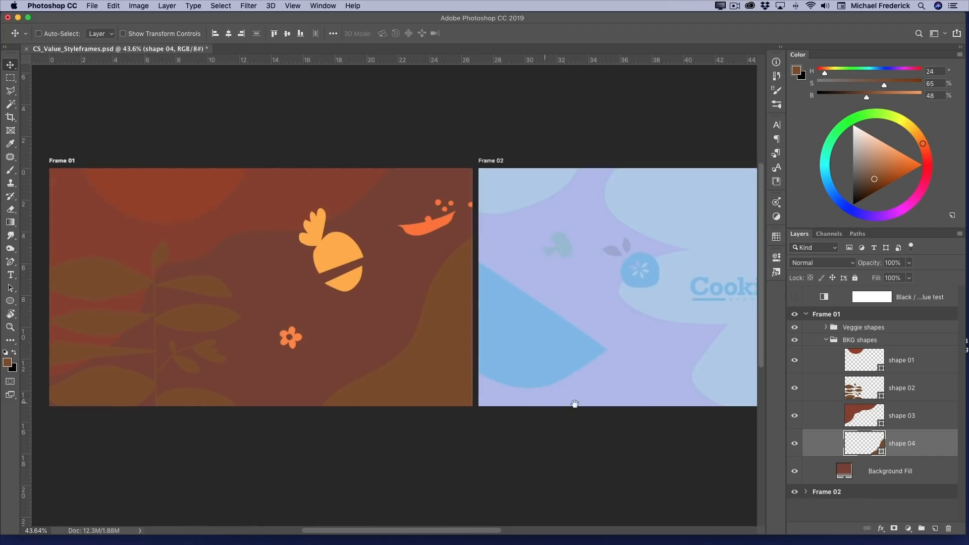
pyautogui.moveTo(631, 402); pyautogui.dragTo(579, 417)
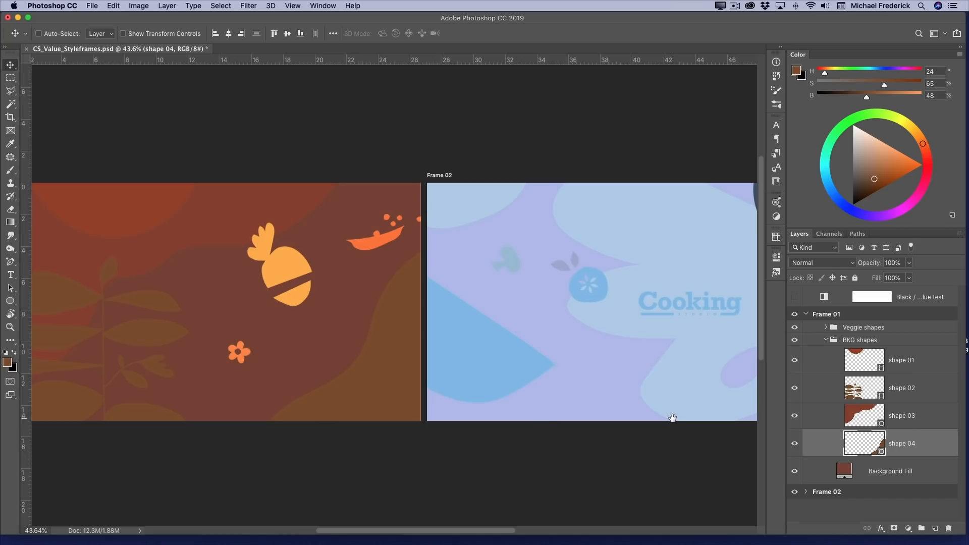
pyautogui.moveTo(673, 418); pyautogui.dragTo(541, 418)
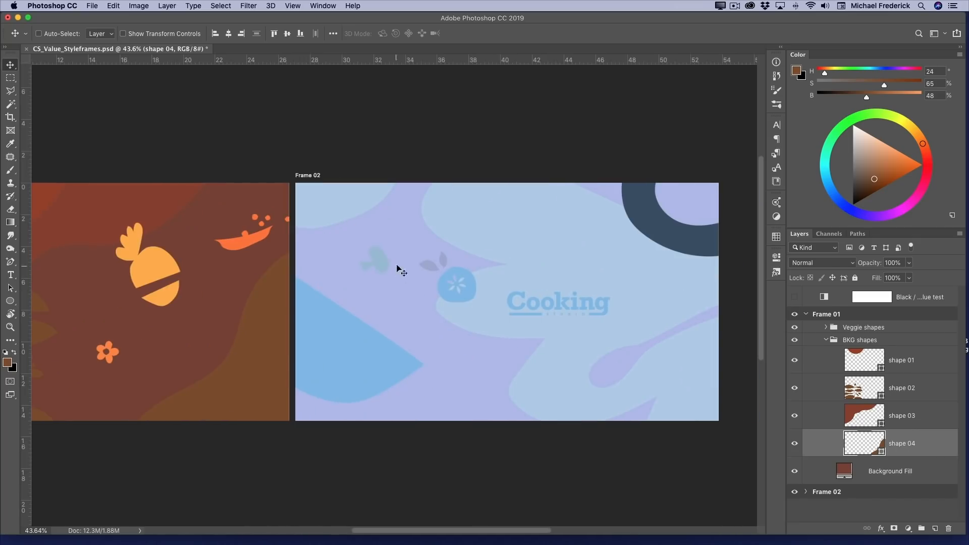
# - Check Frame 02's greyscale values with the Black / White Value test layer, then restore the colours
pyautogui.click(795, 297)
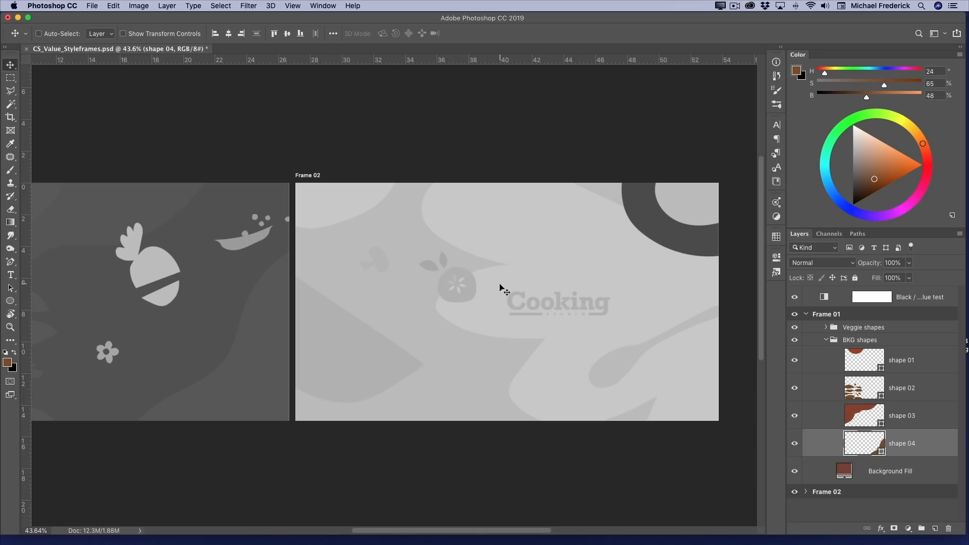
pyautogui.scroll(2, 494, 317)
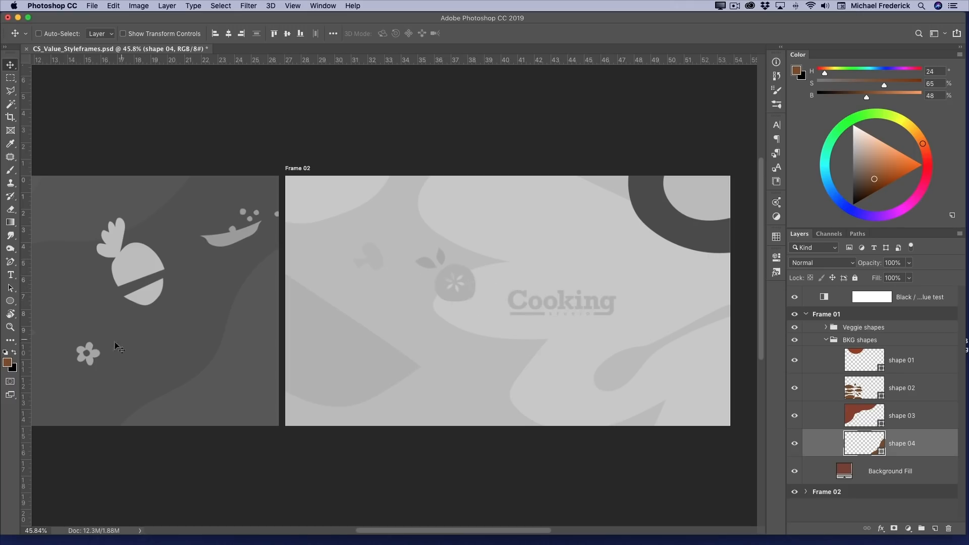
pyautogui.click(794, 297)
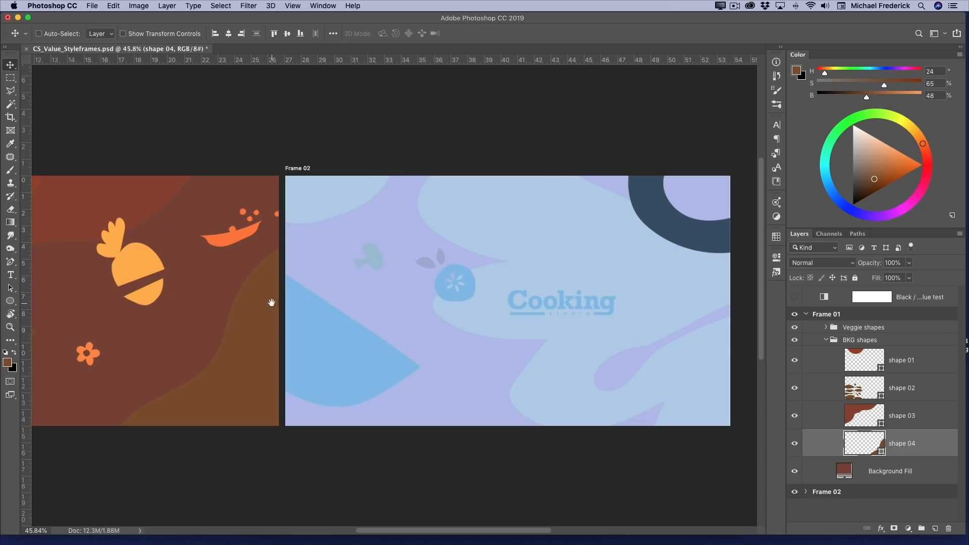
# - Select veggie 03, the pale green mushroom shape in Frame 02, and collapse the Frame 01 artboard's layers
pyautogui.moveTo(273, 303); pyautogui.dragTo(224, 293)
pyautogui.rightClick(320, 252)
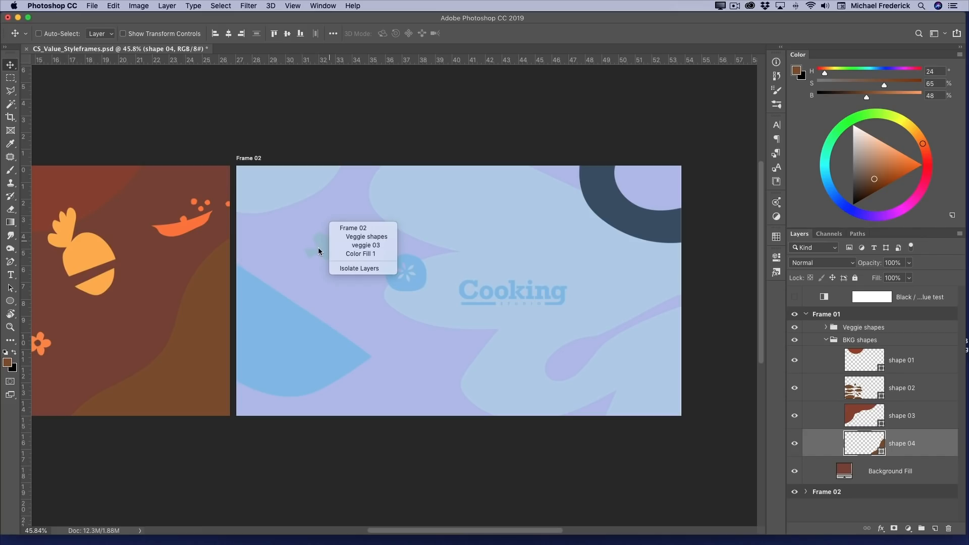
pyautogui.click(355, 248)
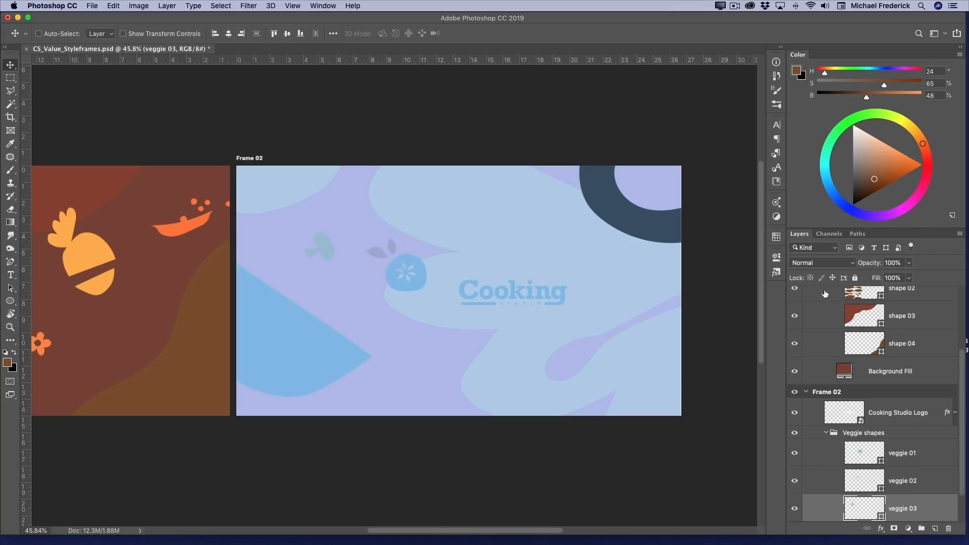
pyautogui.scroll(3, 823, 303)
pyautogui.click(806, 299)
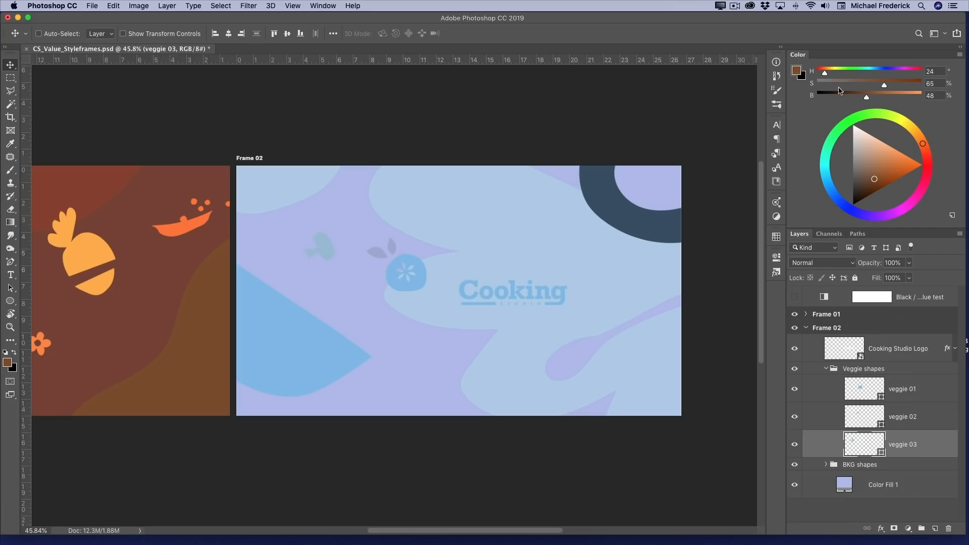
# - Set the foreground colour to purple with hue 290, saturation 80 and brightness 45, and fill the mushroom shape veggie 03 with it
pyautogui.moveTo(786, 133); pyautogui.dragTo(637, 133)
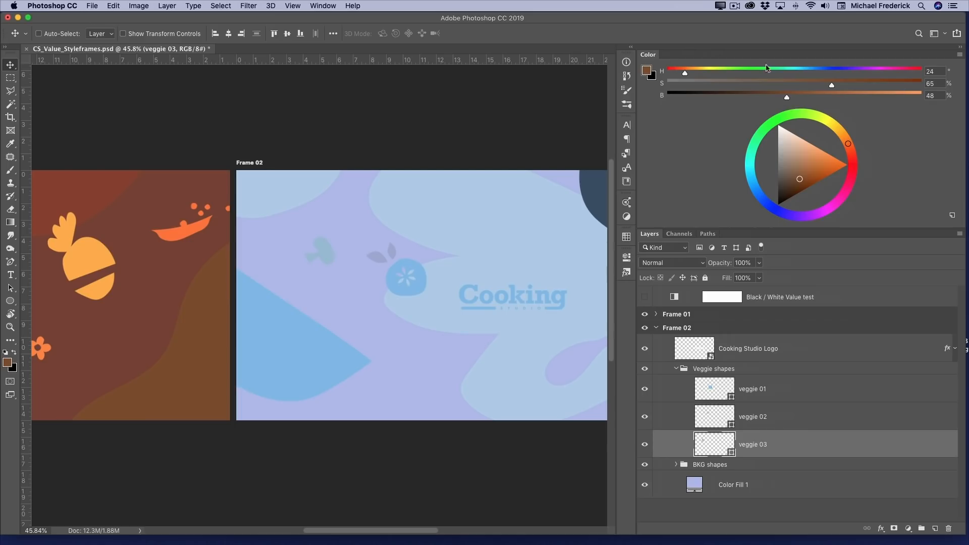
pyautogui.moveTo(686, 73); pyautogui.dragTo(875, 85)
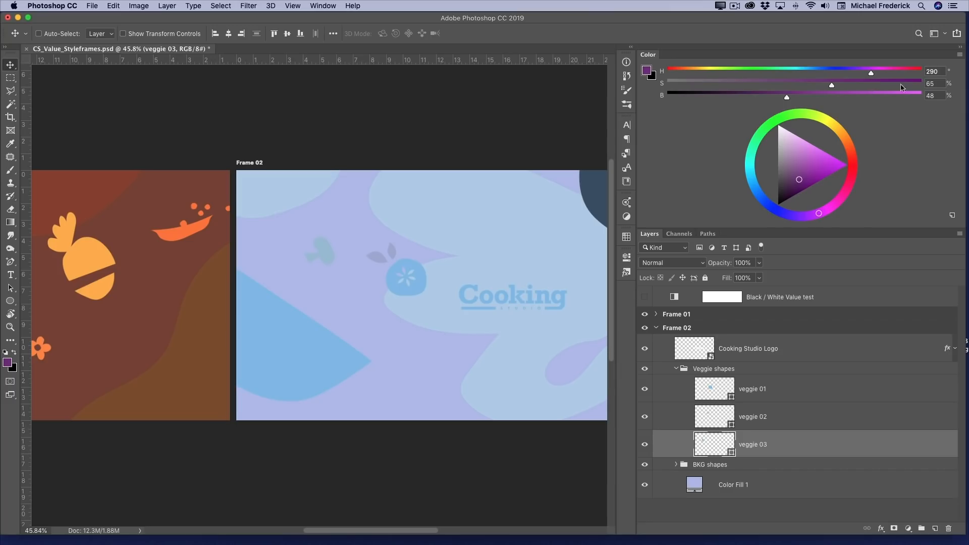
pyautogui.click(934, 82)
pyautogui.write('80')
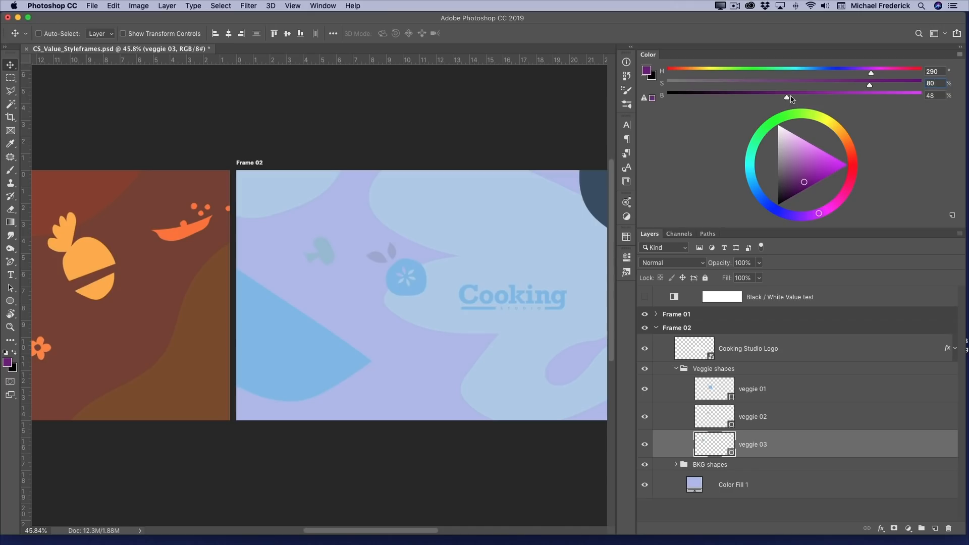
pyautogui.moveTo(786, 99); pyautogui.dragTo(743, 104)
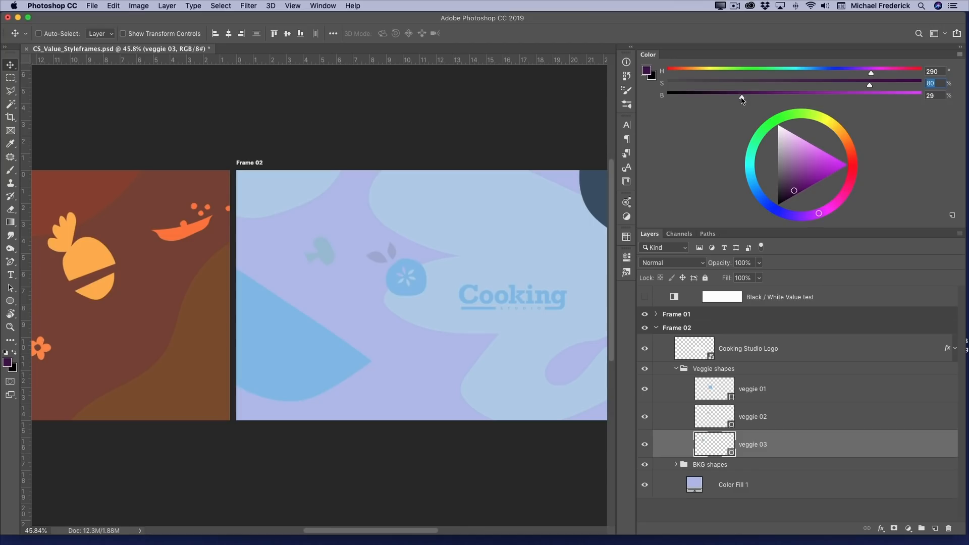
pyautogui.moveTo(740, 100); pyautogui.dragTo(782, 100)
pyautogui.press('Return')
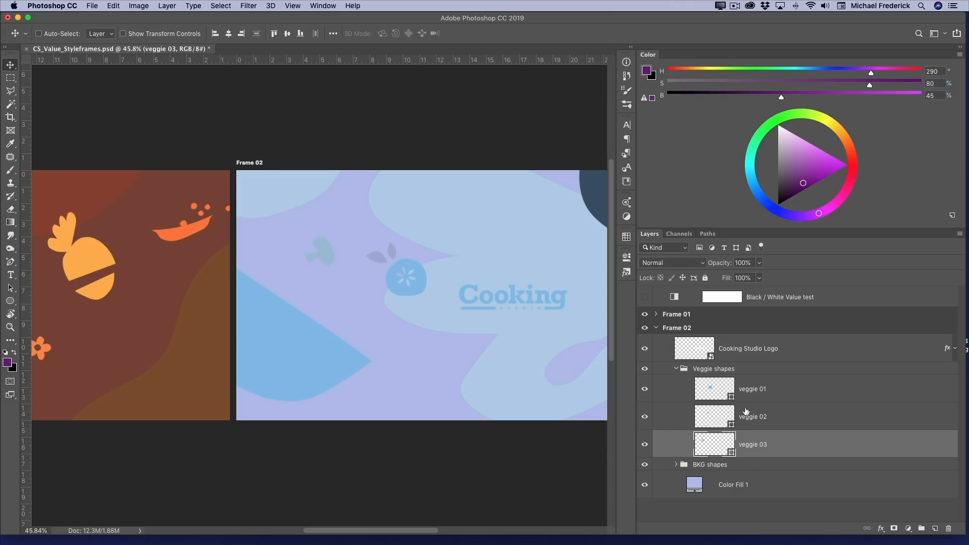
pyautogui.hotkey('alt', 'BackSpace')
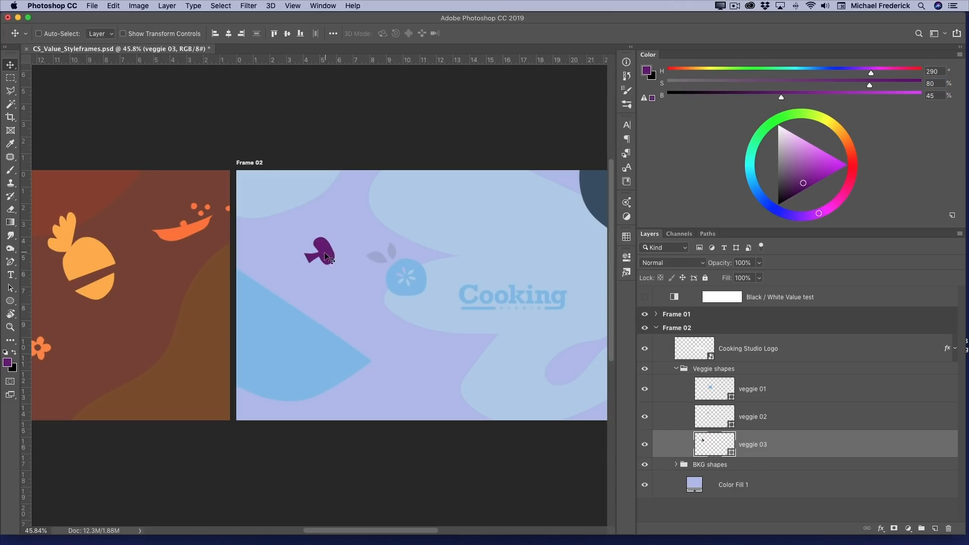
# - Fill veggie 01 and veggie 02 in Frame 02 with a blue-violet of hue 262, saturation 83 and brightness 50
pyautogui.scroll(5, 327, 258)
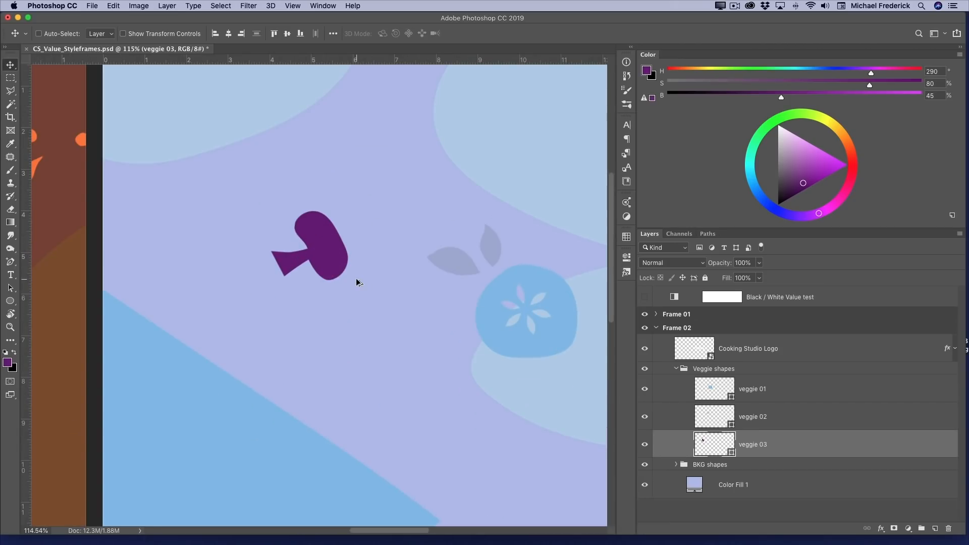
pyautogui.scroll(-3, 356, 281)
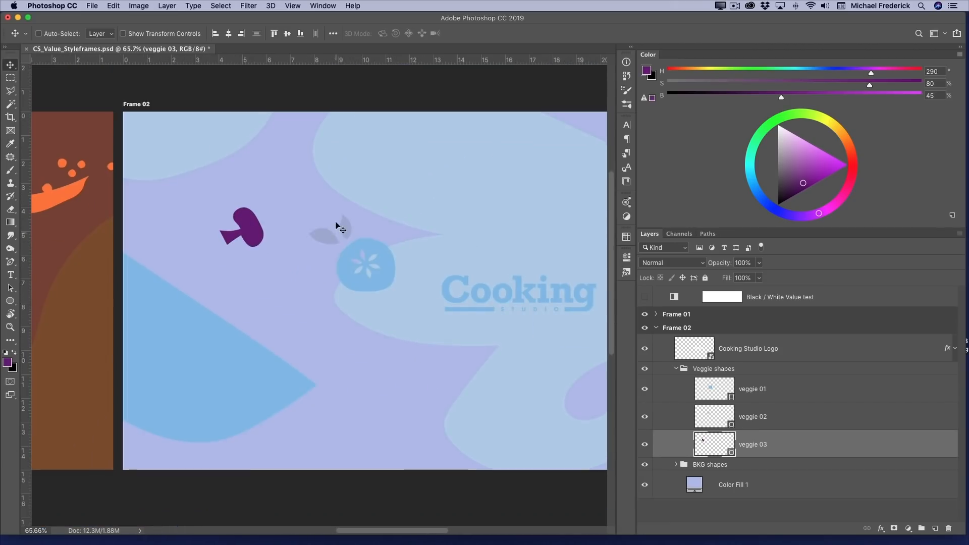
pyautogui.scroll(-1, 353, 284)
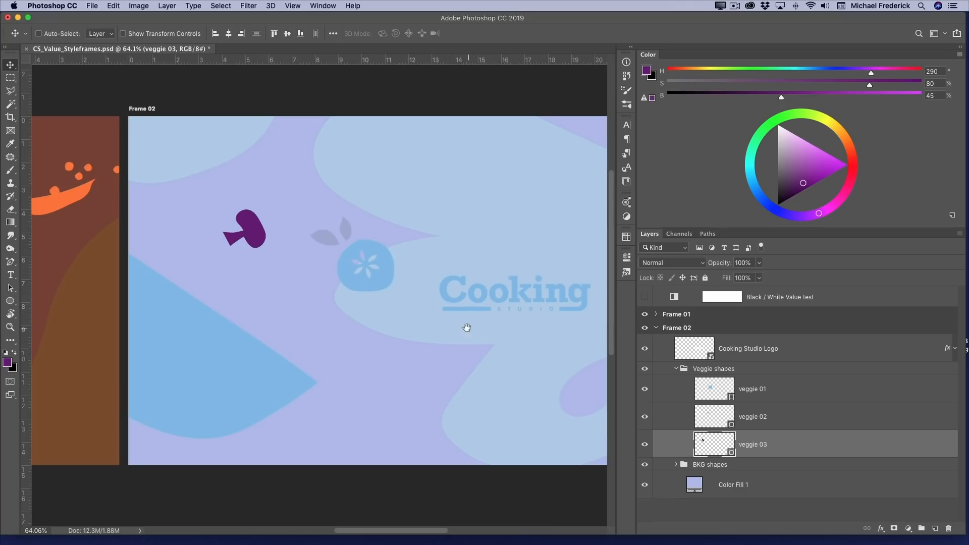
pyautogui.hscroll(3, 468, 326)
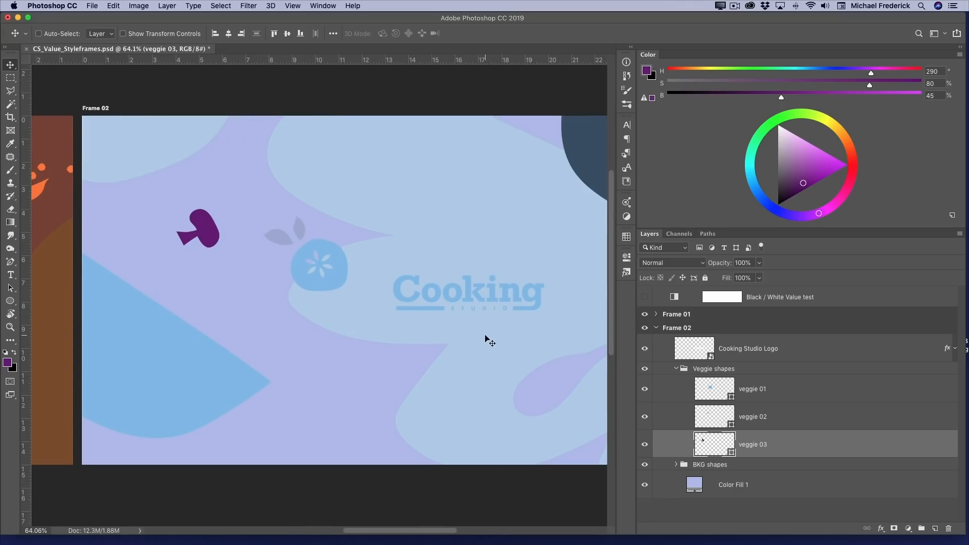
pyautogui.scroll(-2, 479, 343)
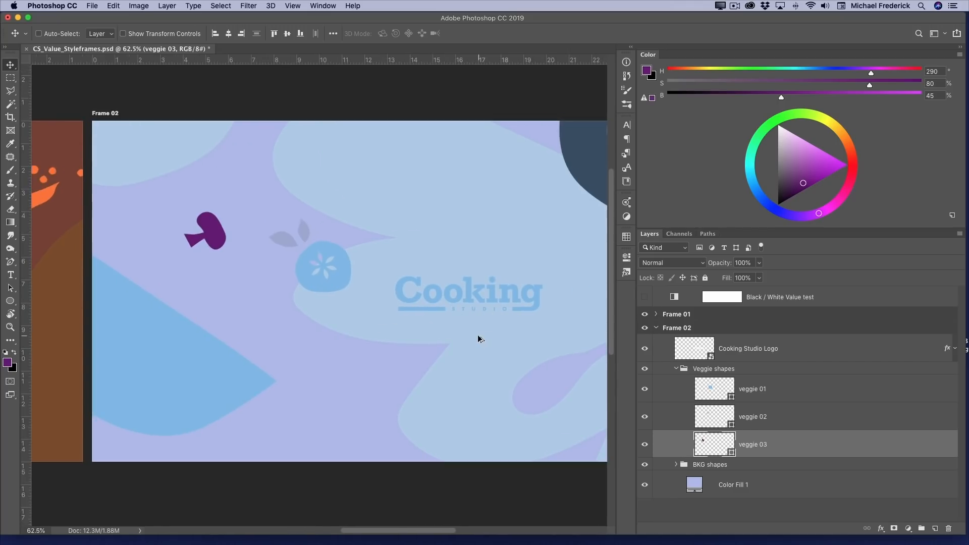
pyautogui.moveTo(480, 336); pyautogui.dragTo(429, 335)
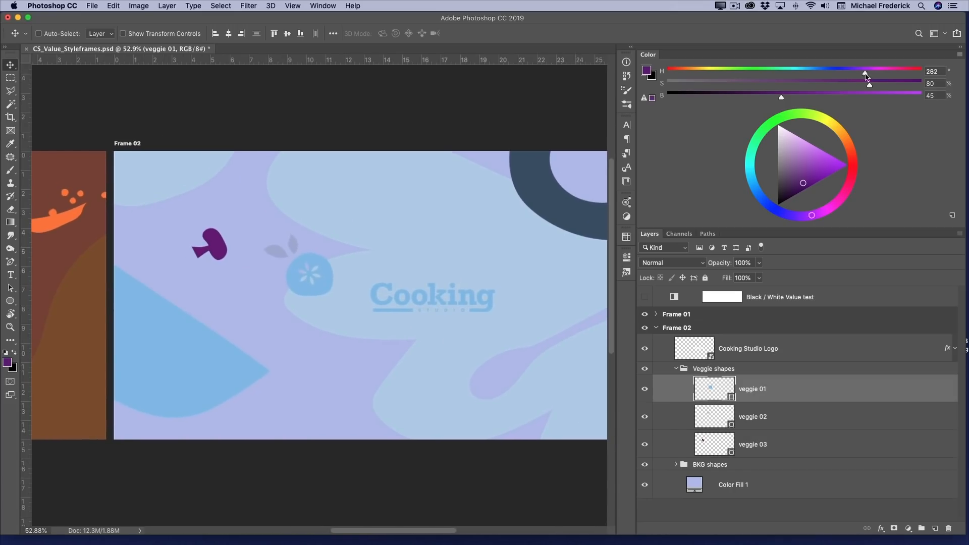
pyautogui.moveTo(872, 74); pyautogui.dragTo(851, 76)
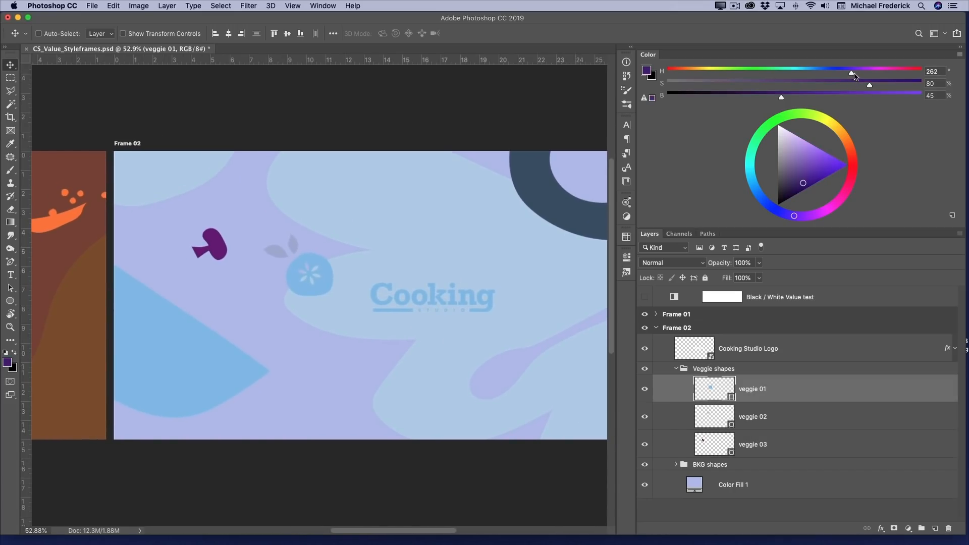
pyautogui.moveTo(870, 86); pyautogui.dragTo(877, 86)
pyautogui.moveTo(781, 98)
pyautogui.mouseDown()
pyautogui.moveTo(809, 99)
pyautogui.moveTo(794, 99)
pyautogui.mouseUp()
pyautogui.hotkey('alt', 'BackSpace')
pyautogui.click(752, 417)
pyautogui.hotkey('alt', 'BackSpace')
# - Show the Cooking Studio Logo layer's effects and set the foreground colour to hue 261, saturation 74 and brightness 41
pyautogui.click(676, 368)
pyautogui.click(955, 349)
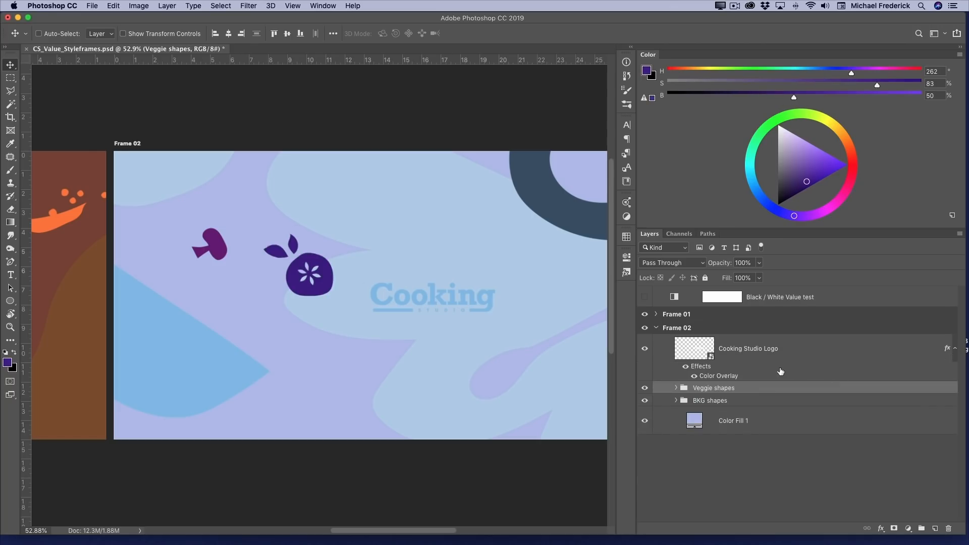
pyautogui.click(727, 380)
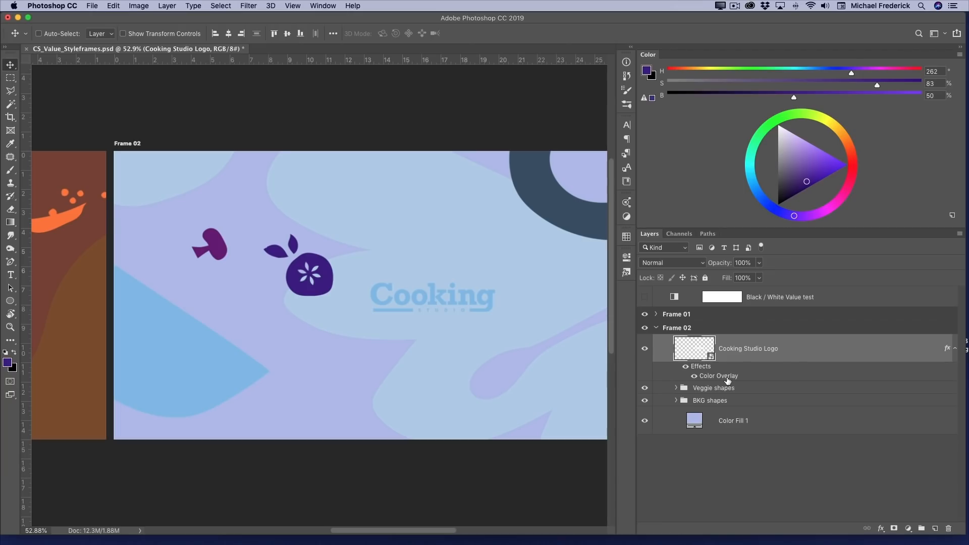
pyautogui.doubleClick(727, 380)
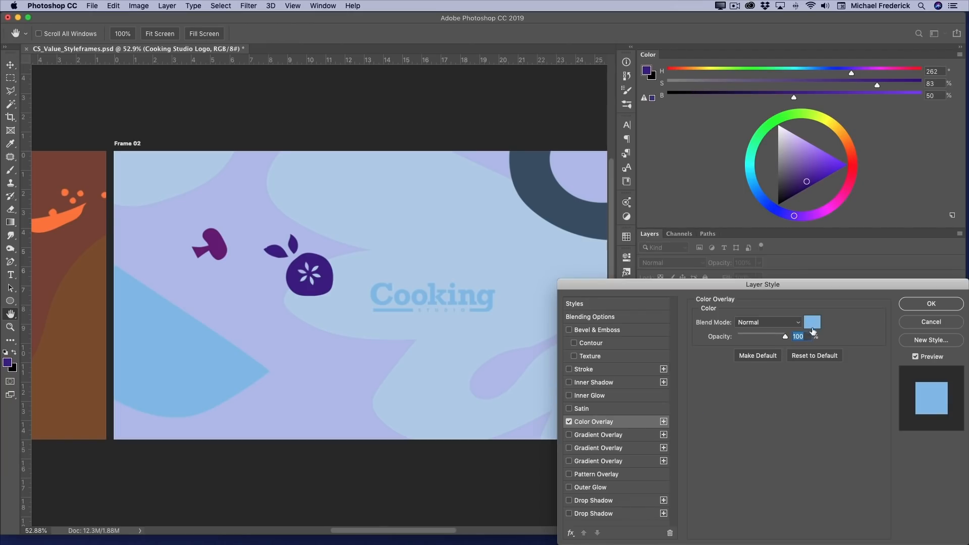
pyautogui.click(931, 321)
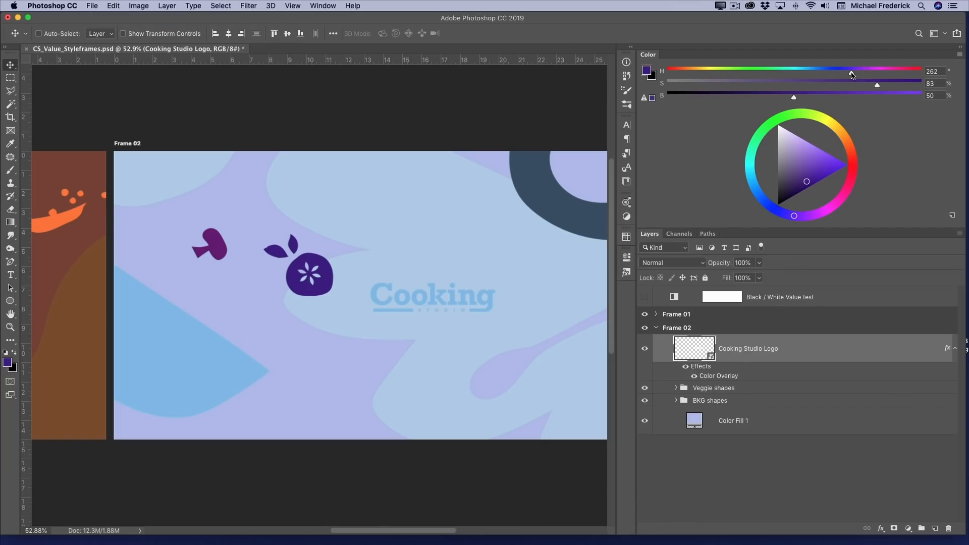
pyautogui.moveTo(851, 75); pyautogui.dragTo(854, 86)
pyautogui.moveTo(794, 98); pyautogui.dragTo(770, 98)
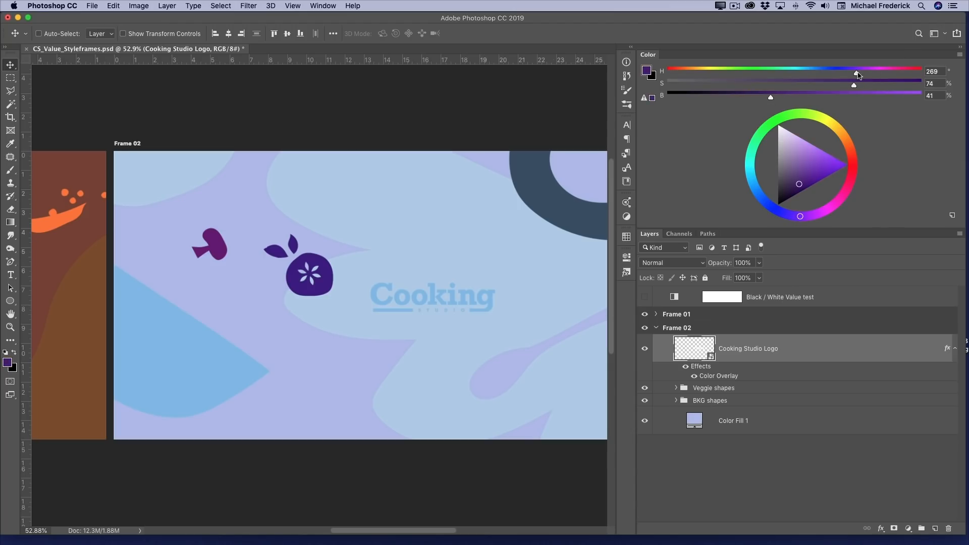
pyautogui.moveTo(856, 75); pyautogui.dragTo(850, 74)
# - Change the Cooking Studio Logo's Color Overlay to the dark purple foreground colour, 361b69
pyautogui.doubleClick(723, 378)
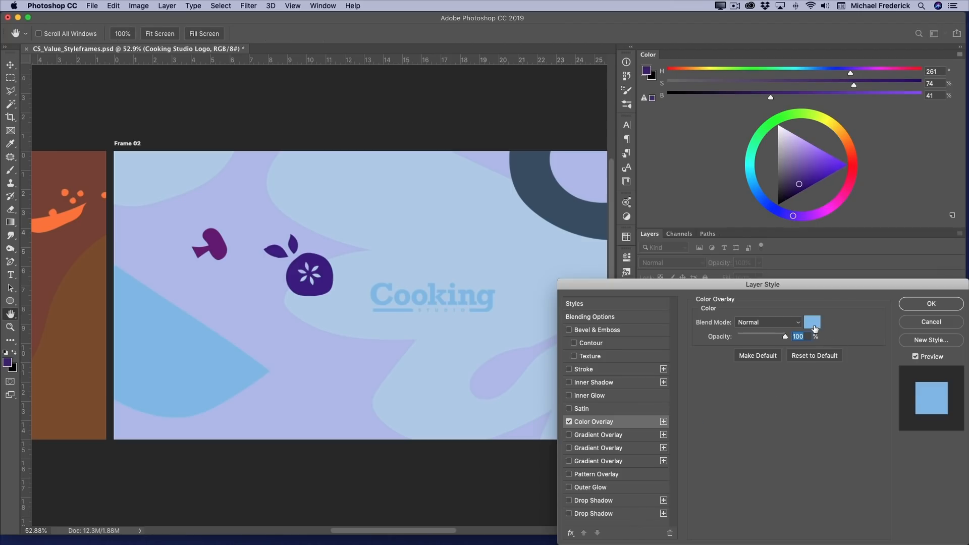
pyautogui.click(814, 325)
pyautogui.click(7, 362)
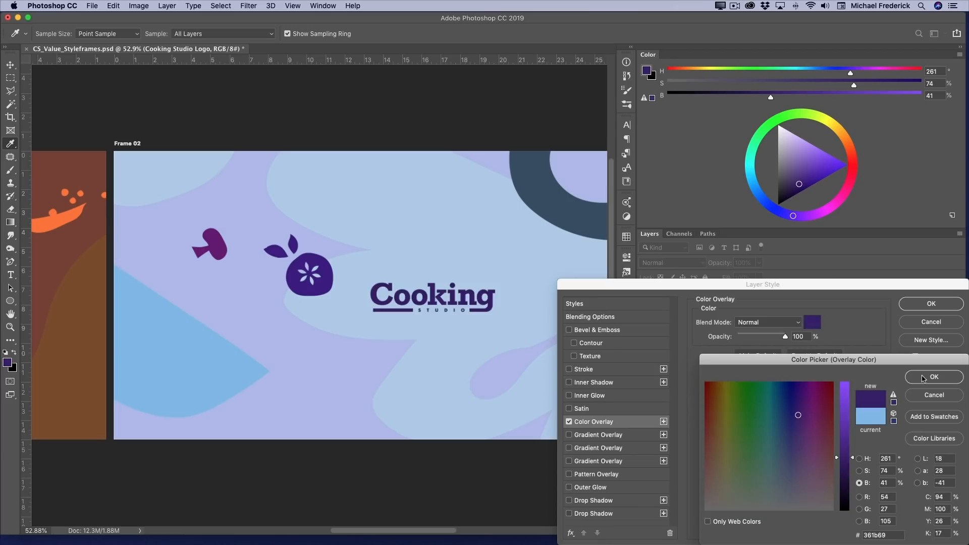
pyautogui.click(923, 378)
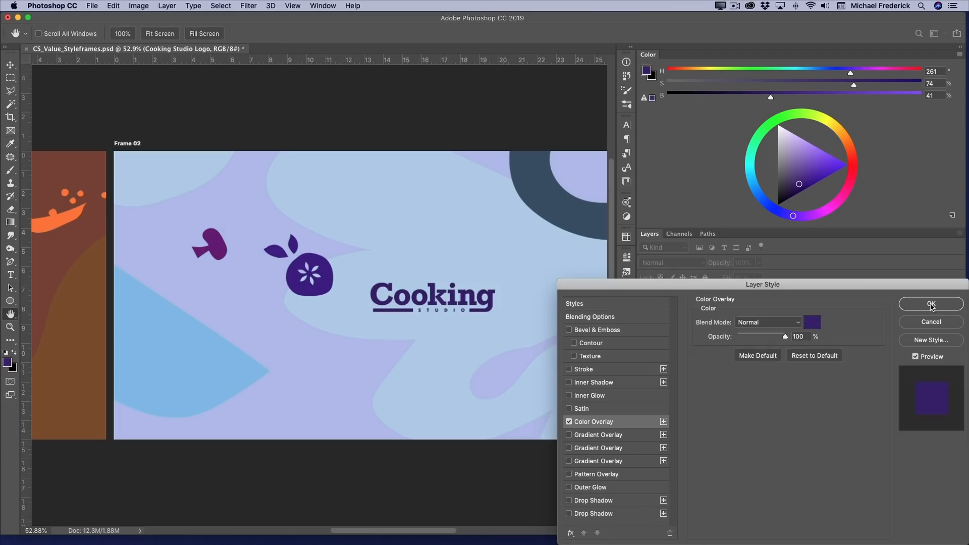
pyautogui.click(931, 304)
pyautogui.press('v')
# - Compare the two frames' colours and check the recoloured Frame 02 with the Black / White Value test layer switched on and off
pyautogui.moveTo(589, 357); pyautogui.dragTo(514, 350)
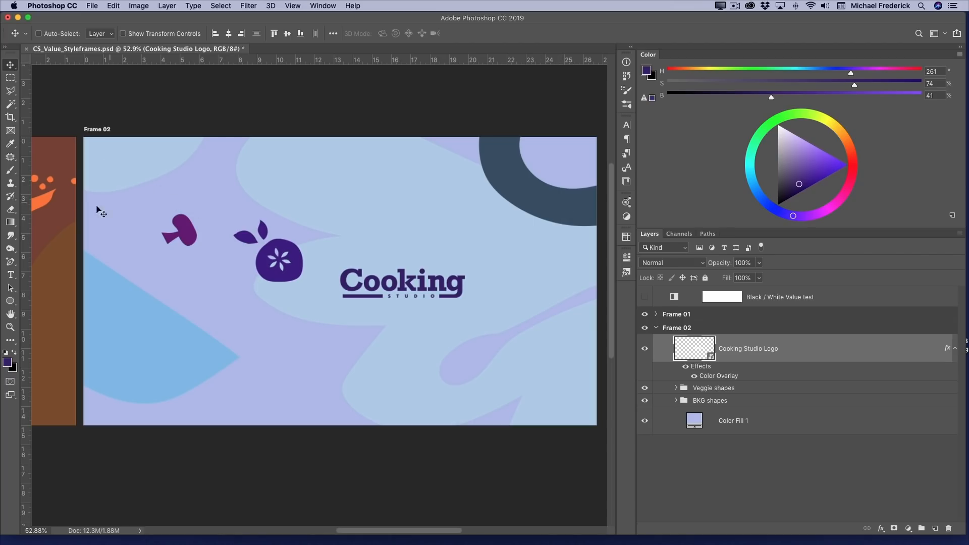
pyautogui.hscroll(-10, 198, 233)
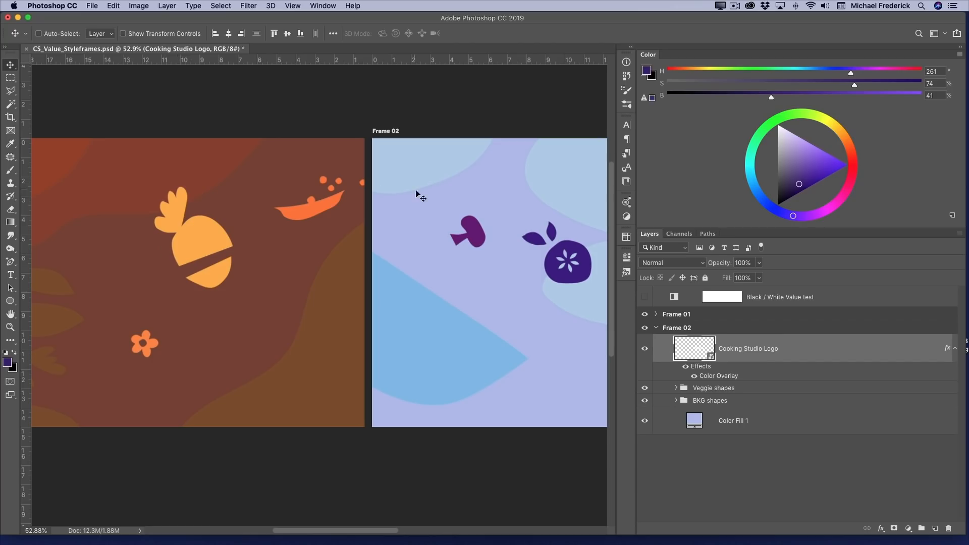
pyautogui.moveTo(469, 242); pyautogui.dragTo(309, 216)
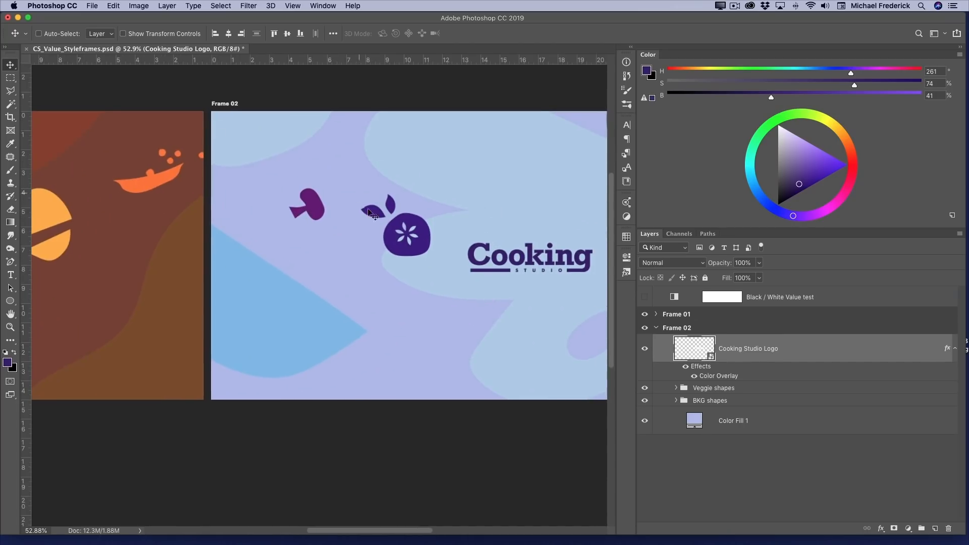
pyautogui.moveTo(514, 275); pyautogui.dragTo(343, 278)
pyautogui.press('super+r')
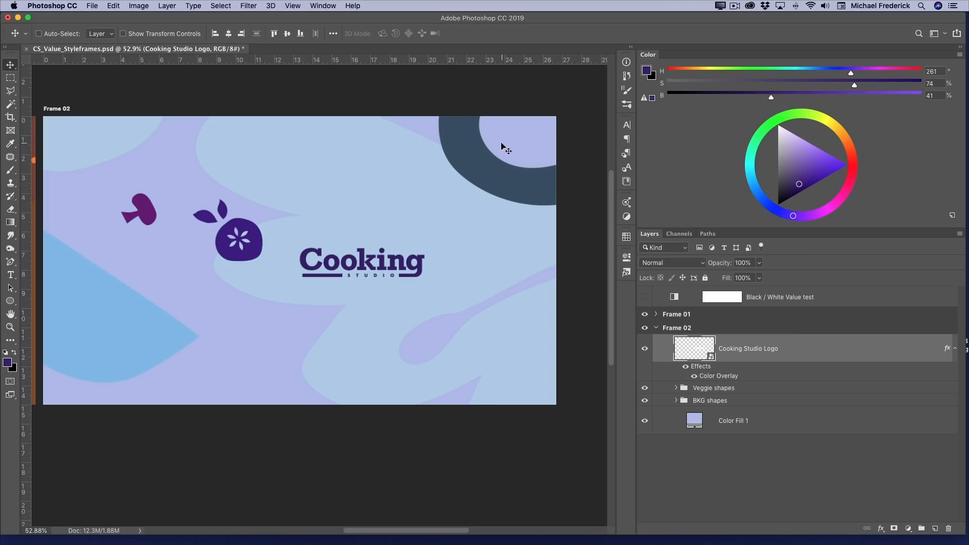
pyautogui.click(643, 297)
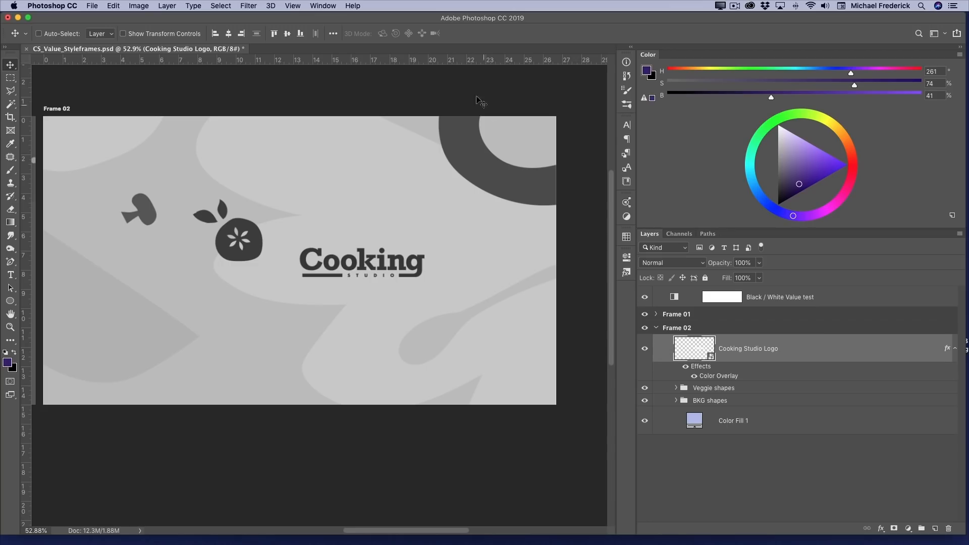
pyautogui.click(644, 298)
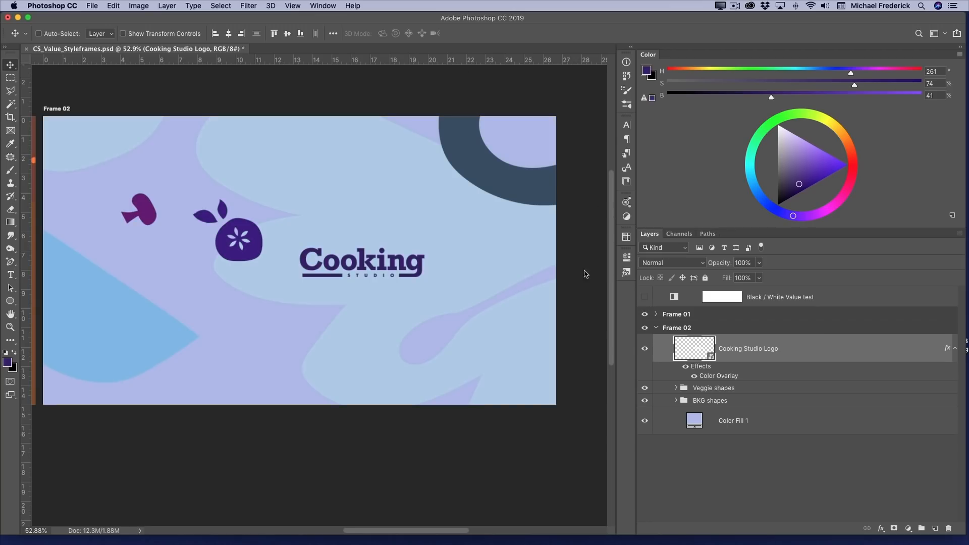
# - Sample the medium blue of Frame 02's lower-left background shape and fill the dark ring, shape 02, with it
pyautogui.press('i')
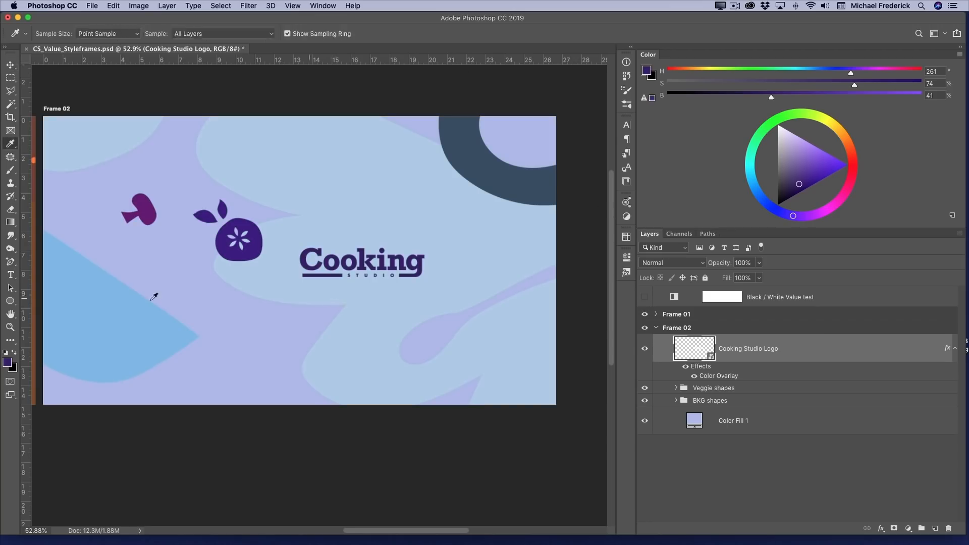
pyautogui.click(118, 307)
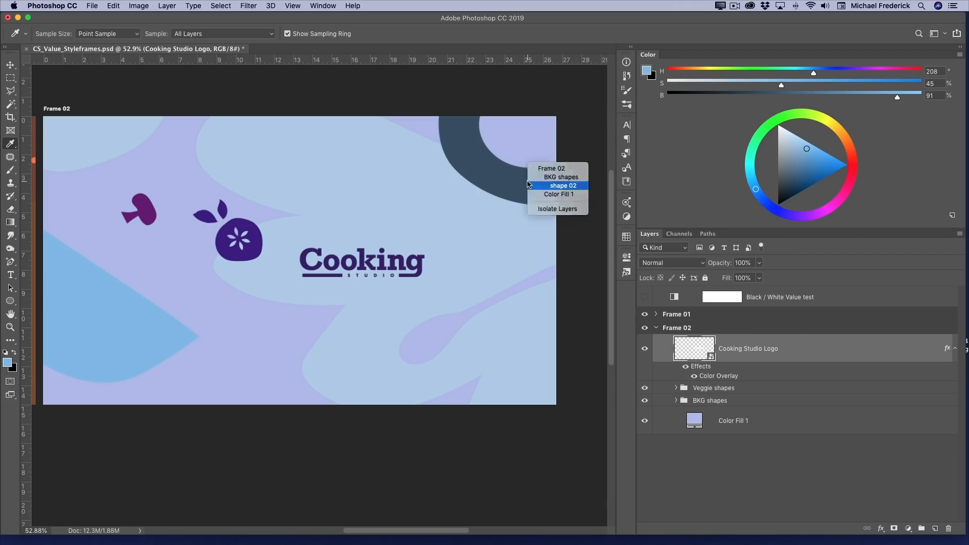
pyautogui.keyDown('super'); pyautogui.click(526, 184); pyautogui.keyUp('super')
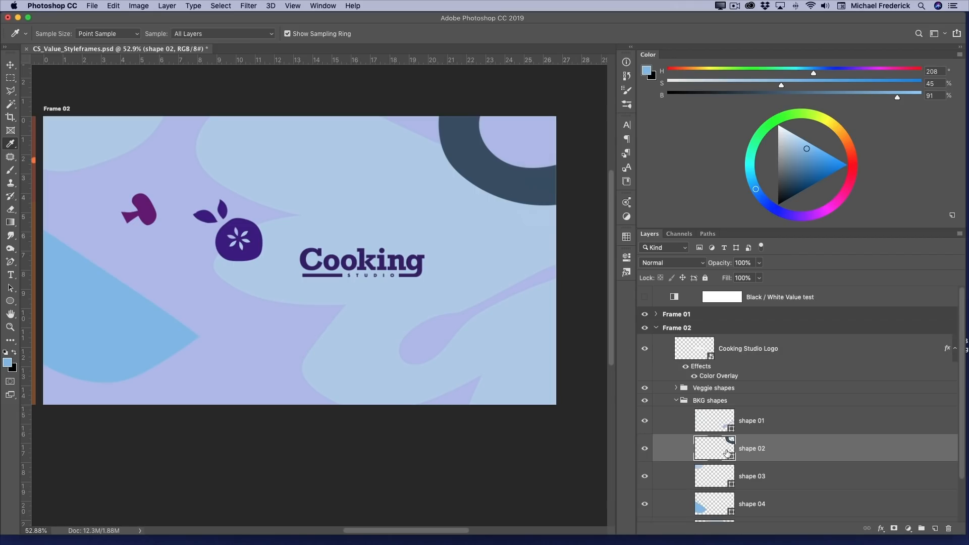
pyautogui.hotkey('alt', 'BackSpace')
# - Collapse the BKG shapes group and Frame 02, and compare both frames' values with the Black / White Value test layer switched on
pyautogui.press('super+r')
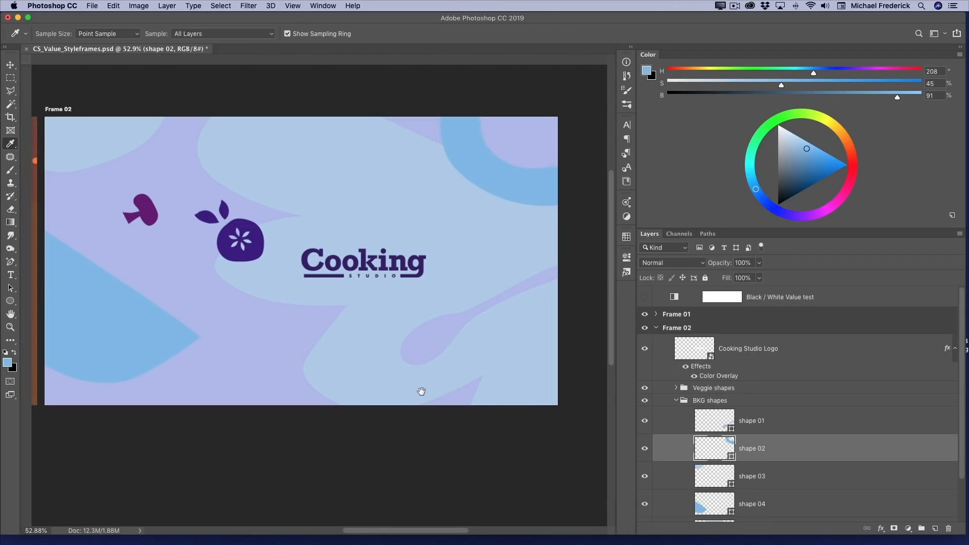
pyautogui.moveTo(418, 391); pyautogui.dragTo(447, 391)
pyautogui.press('super+r')
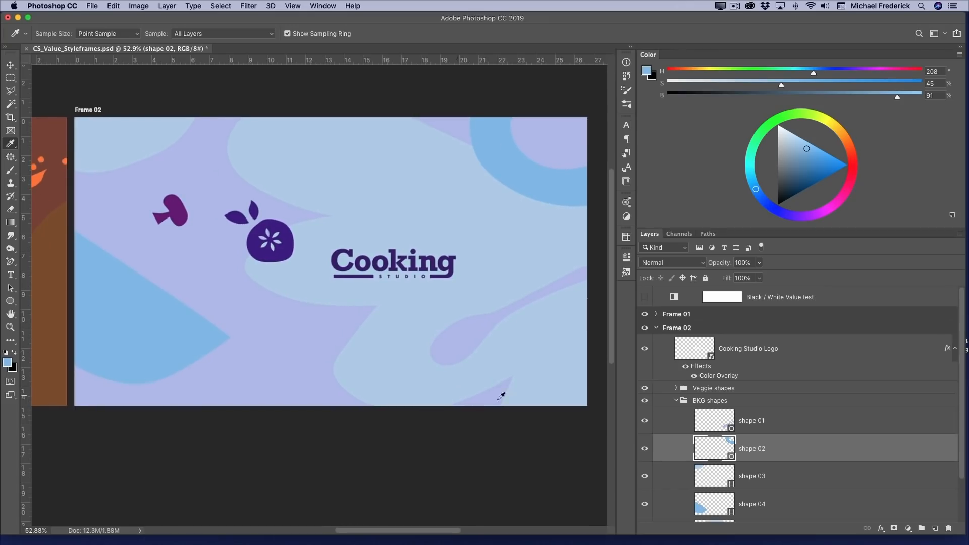
pyautogui.click(676, 401)
pyautogui.click(656, 328)
pyautogui.click(645, 297)
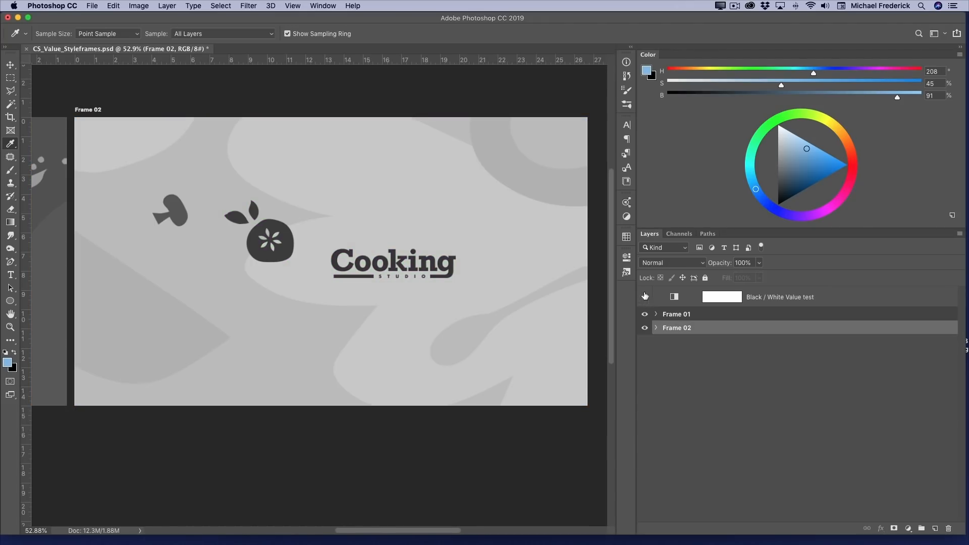
pyautogui.scroll(-4, 482, 309)
pyautogui.moveTo(367, 375); pyautogui.dragTo(410, 374)
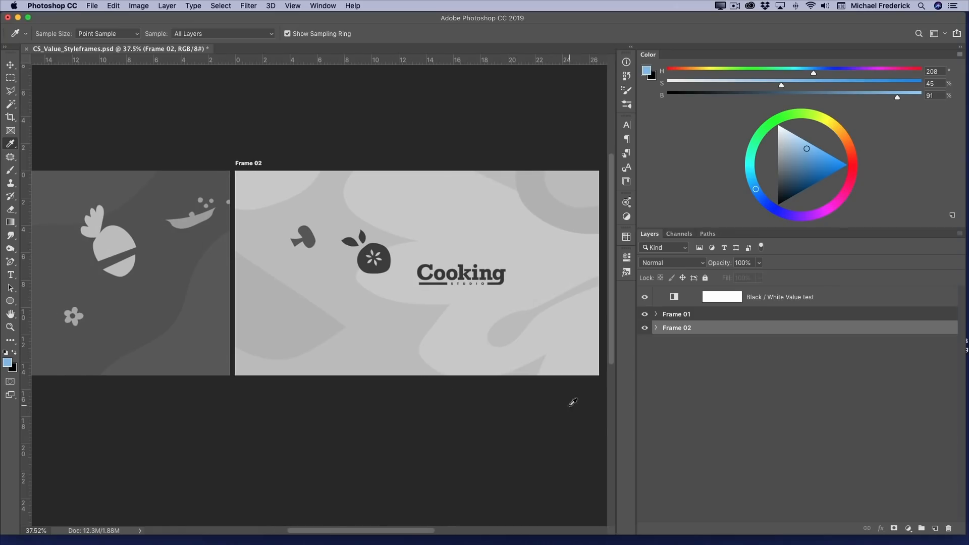
pyautogui.moveTo(635, 438); pyautogui.dragTo(896, 438)
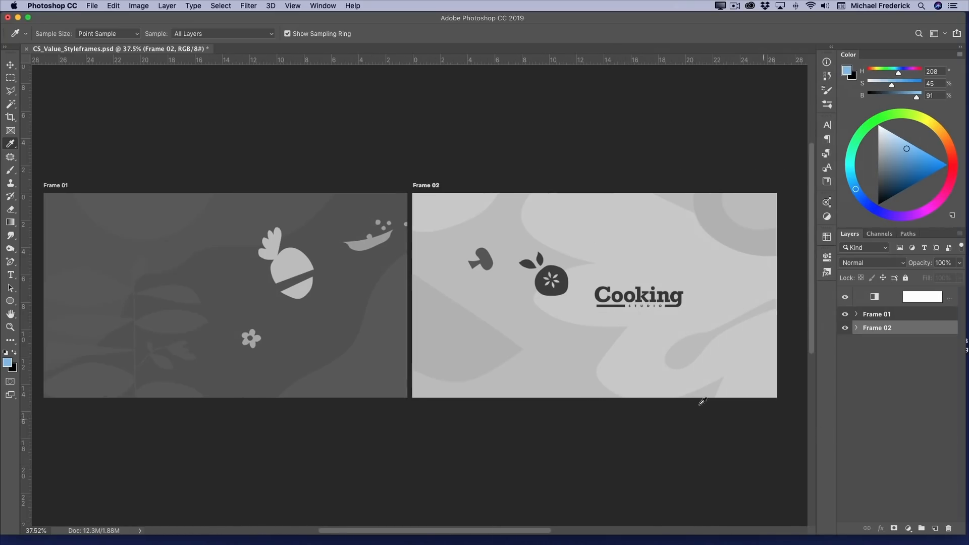
pyautogui.moveTo(565, 435); pyautogui.dragTo(580, 396)
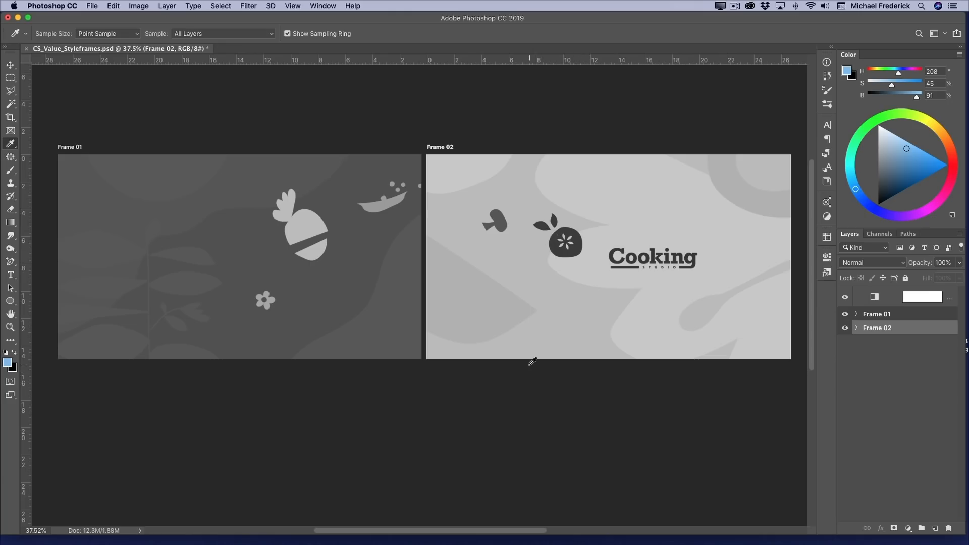
# - Switch off the Black / White Value test and hide Layer 2 and Layer 1 to compare the original frames with the recoloured ones
pyautogui.click(845, 297)
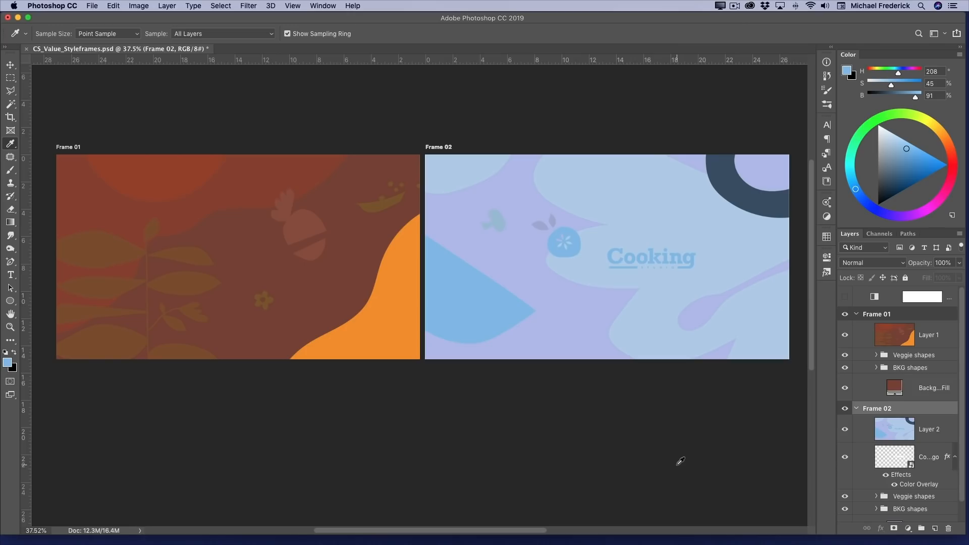
pyautogui.click(844, 429)
pyautogui.click(845, 336)
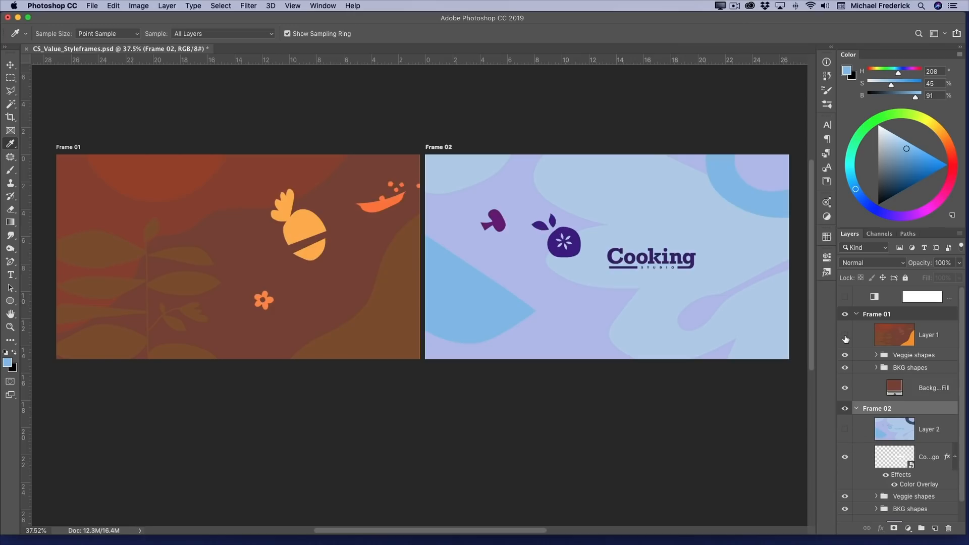